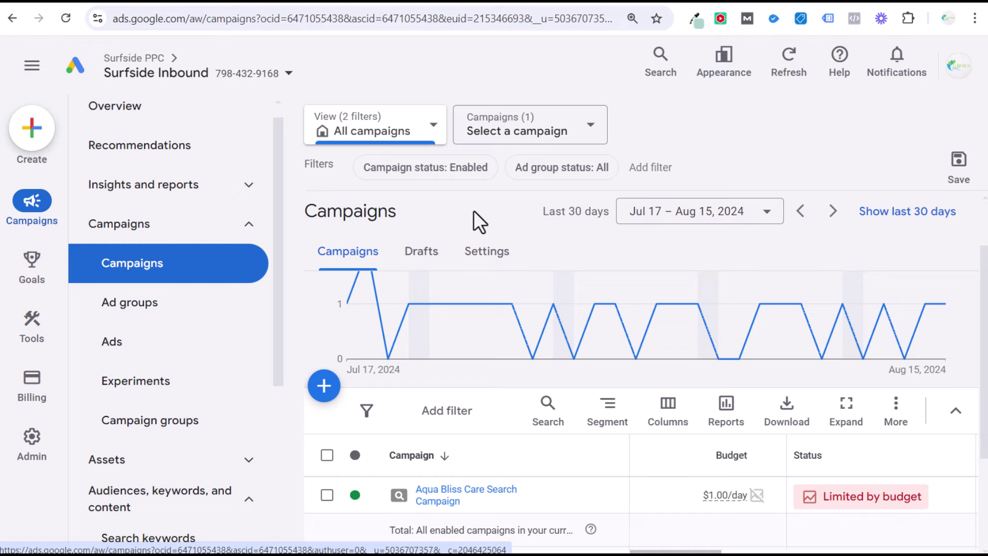
# - Open the Aqua Bliss Care Search Campaign and view its ad groups
pyautogui.click(431, 498)
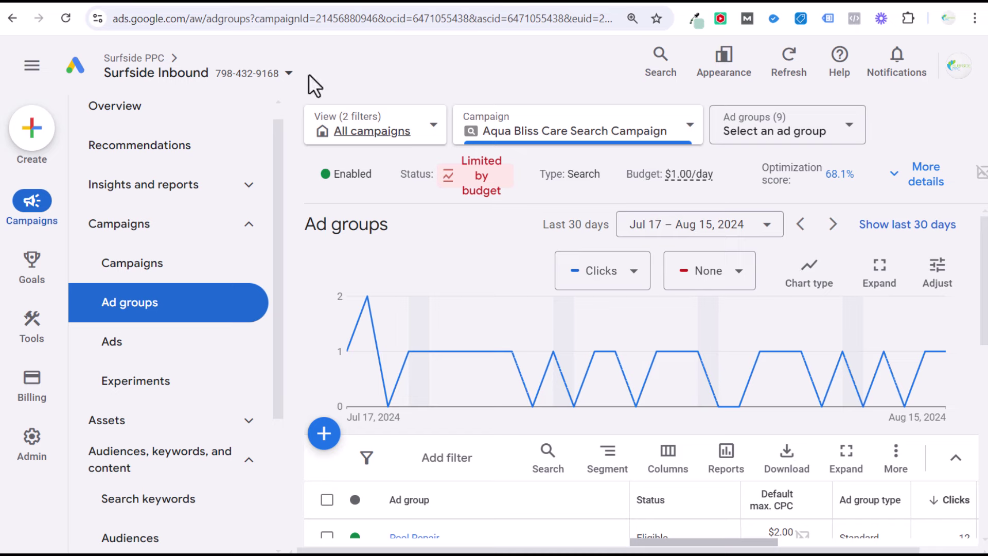
pyautogui.scroll(-1, 452, 216)
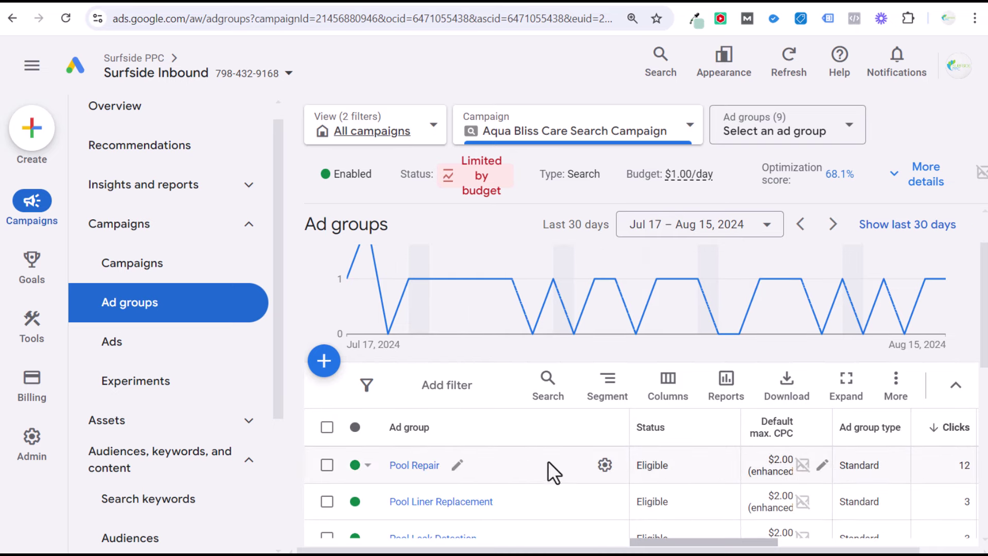
# - Search Google for "pool cleaning" and examine the sponsored listings and the keyword's search volume
pyautogui.click(236, 3)
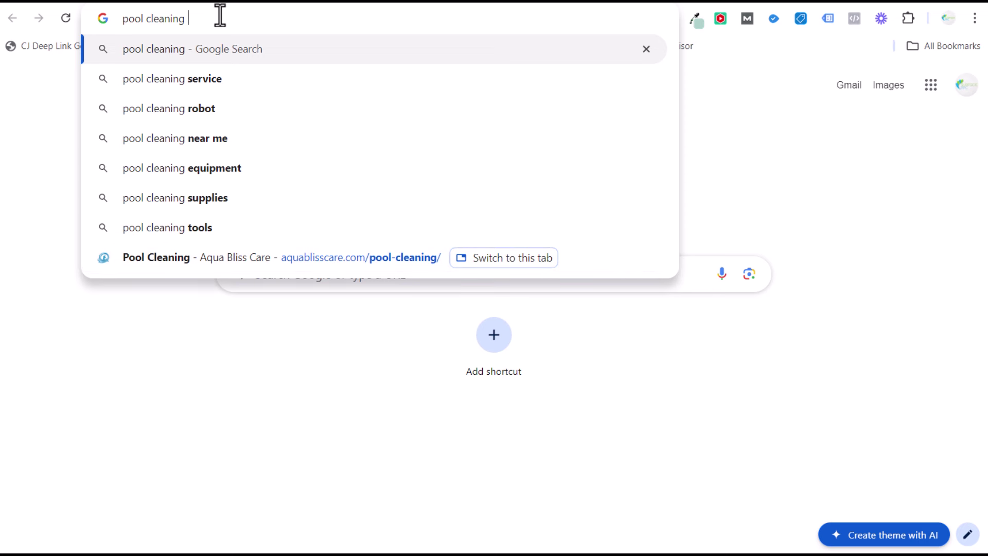
pyautogui.press('Return')
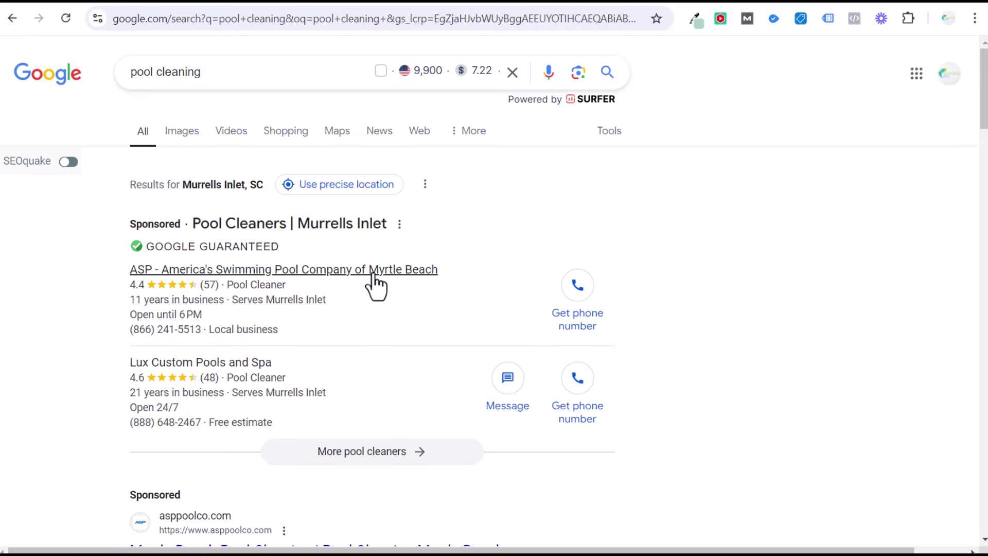
pyautogui.scroll(-2, 353, 408)
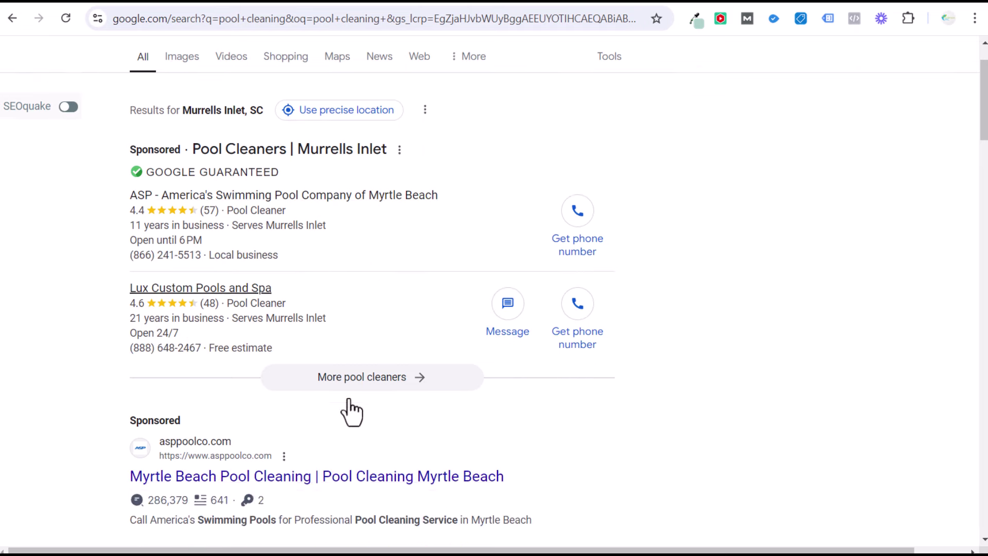
pyautogui.scroll(-3, 566, 412)
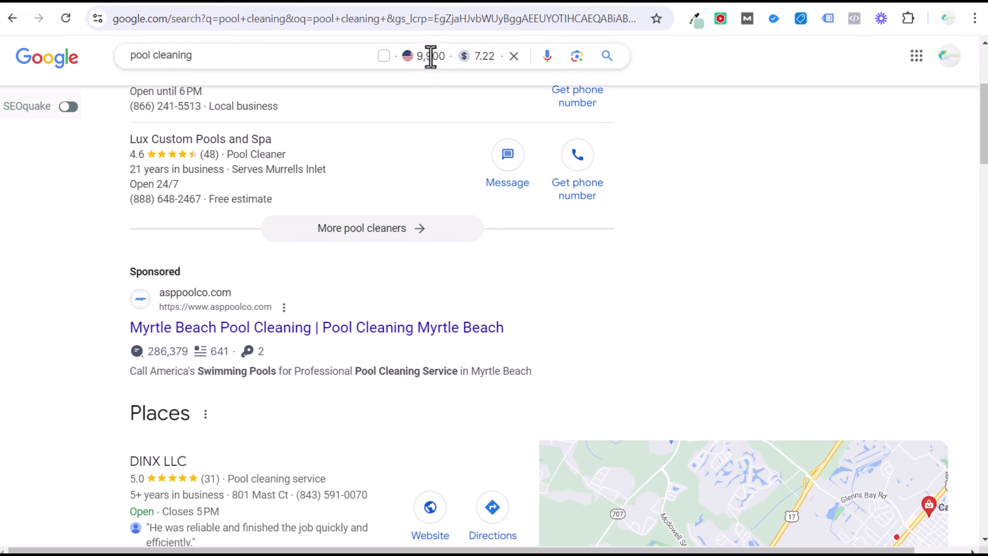
pyautogui.moveTo(420, 53)
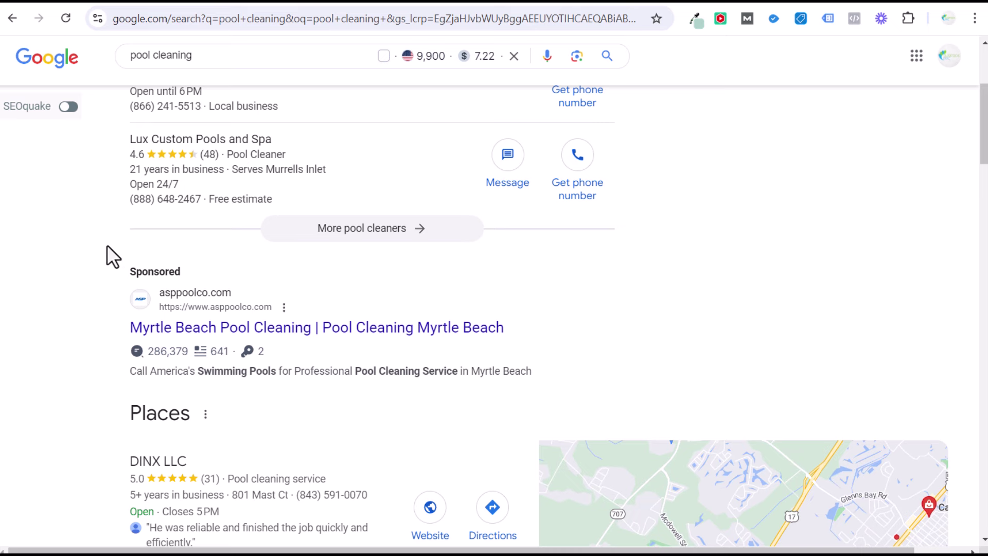
# - Review the local businesses, organic results, related questions and Keyword Surfer ideas for pool cleaning
pyautogui.scroll(-13, 105, 242)
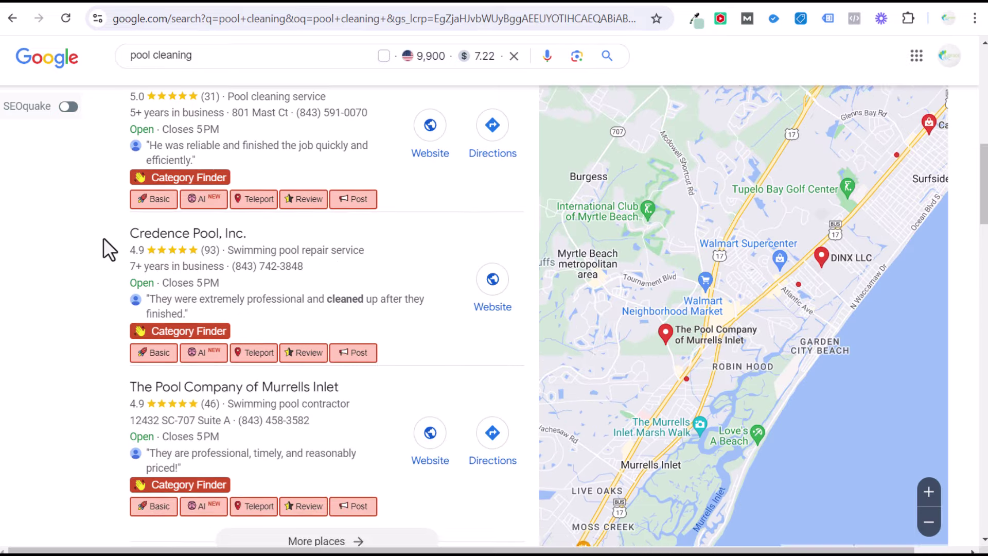
pyautogui.scroll(-4, 104, 236)
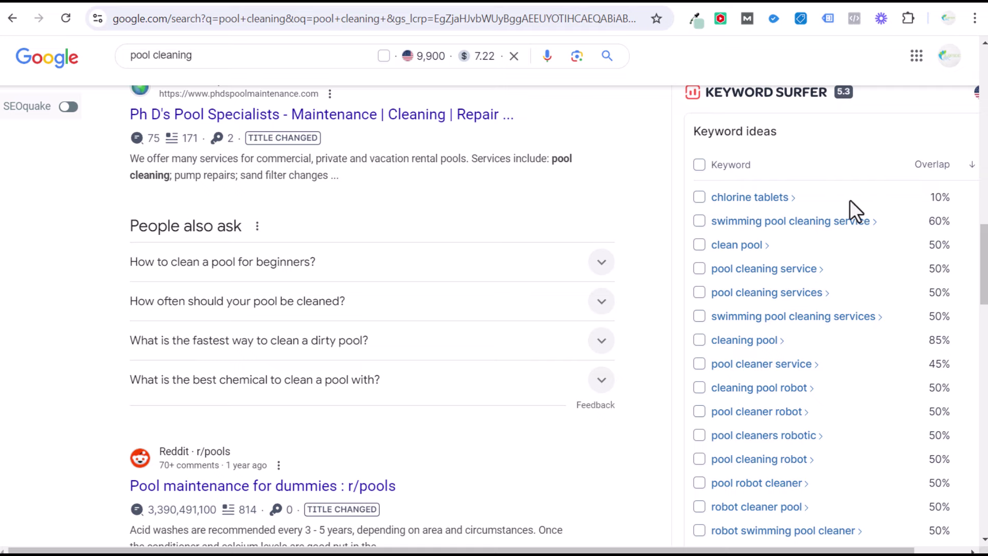
pyautogui.scroll(-2, 877, 302)
pyautogui.scroll(-2, 898, 309)
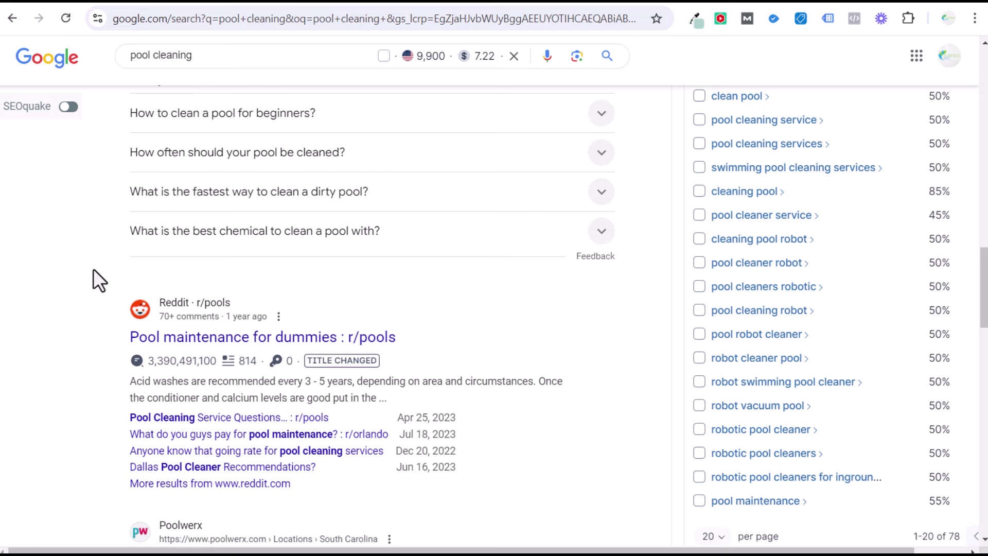
pyautogui.scroll(4, 72, 291)
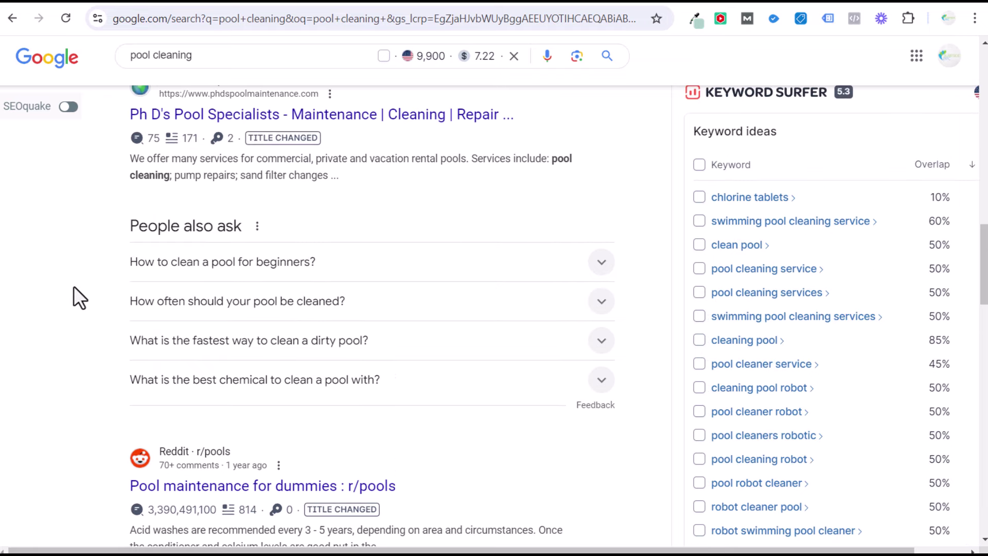
pyautogui.scroll(1, 109, 190)
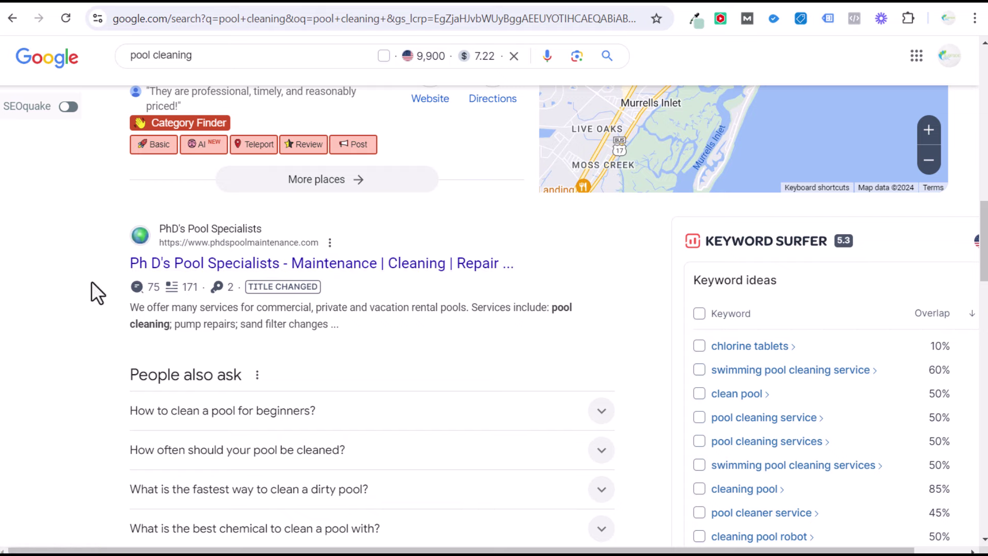
pyautogui.scroll(-8, 90, 281)
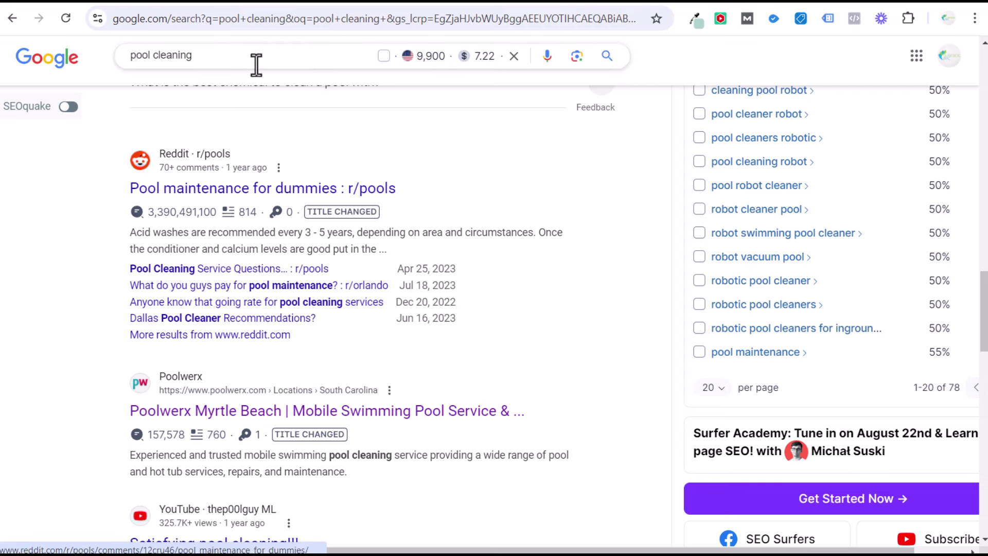
# - Search Google for "dallas pool cleaning" and look through the results as far as the discussions and forums
pyautogui.click(132, 55)
pyautogui.press('Return')
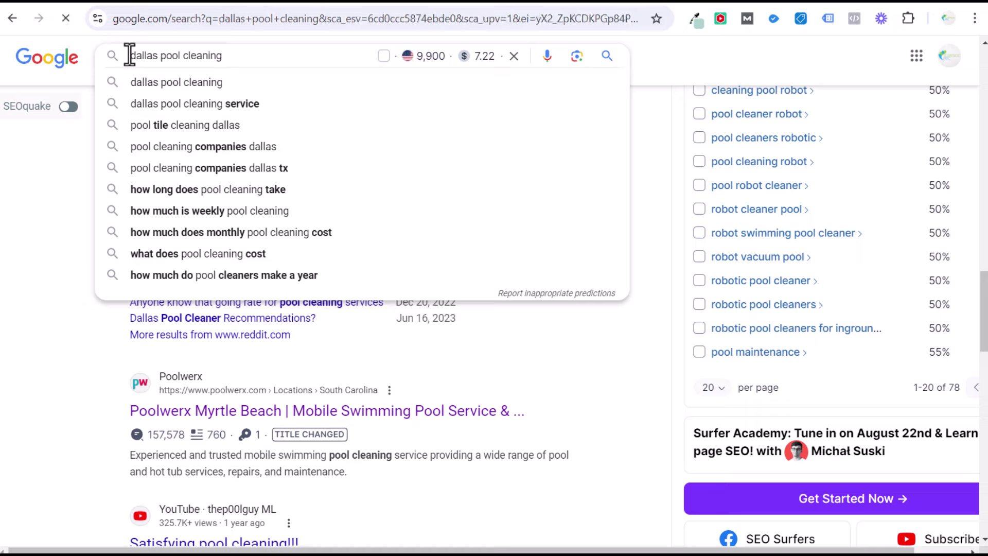
pyautogui.scroll(-5, 147, 250)
pyautogui.scroll(-15, 146, 103)
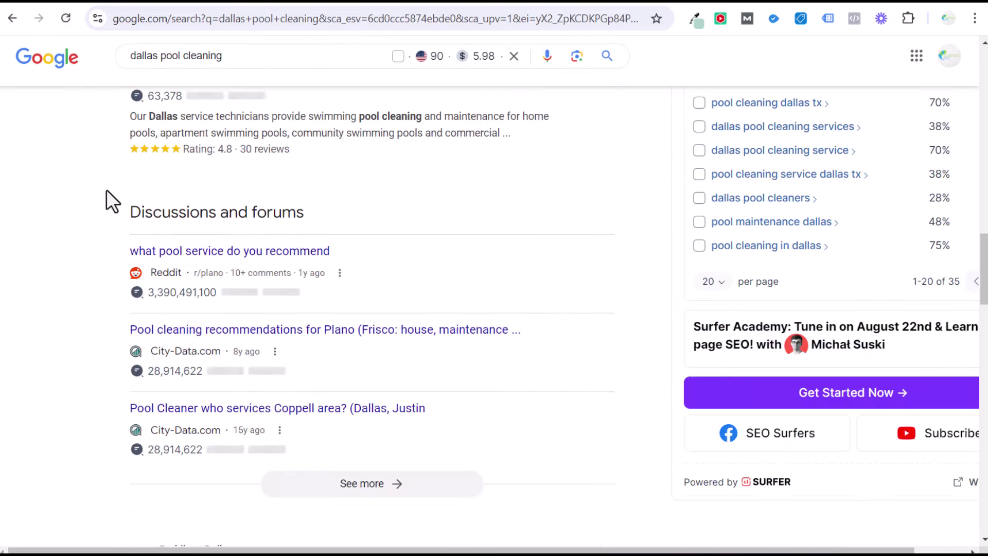
# - Read the Reddit thread "what pool service do you recommend", then return to the original pool cleaning search results
pyautogui.click(193, 252)
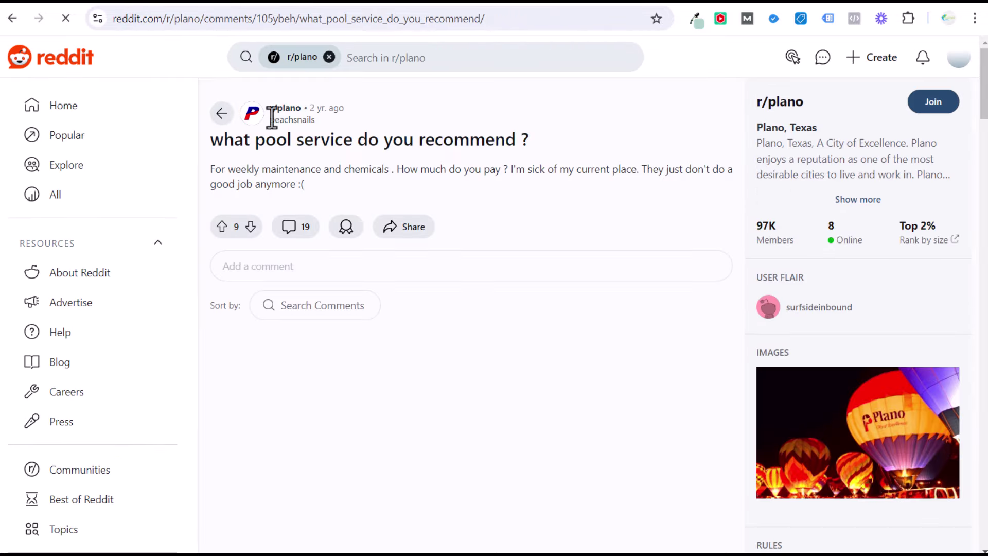
pyautogui.moveTo(263, 170); pyautogui.dragTo(369, 165)
pyautogui.click(383, 165)
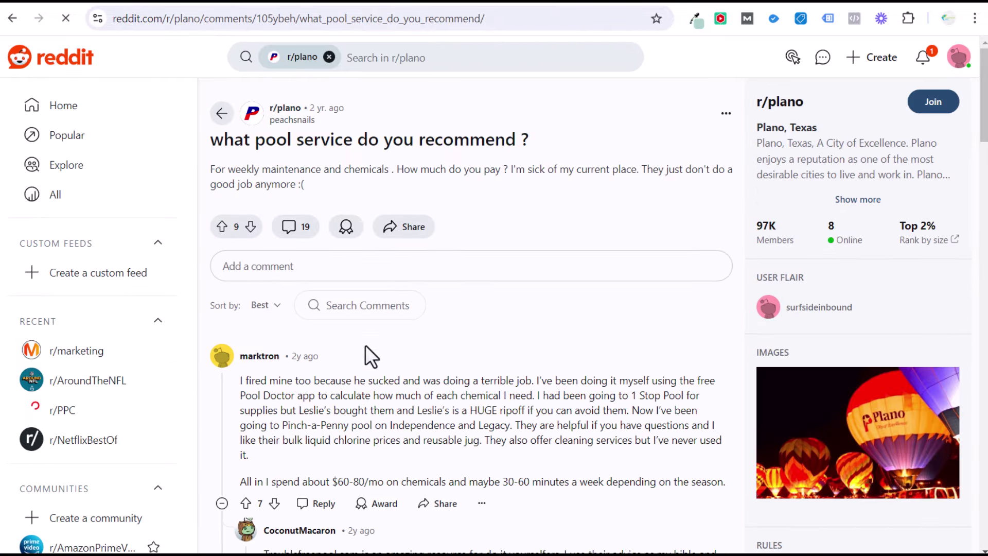
pyautogui.click(12, 19)
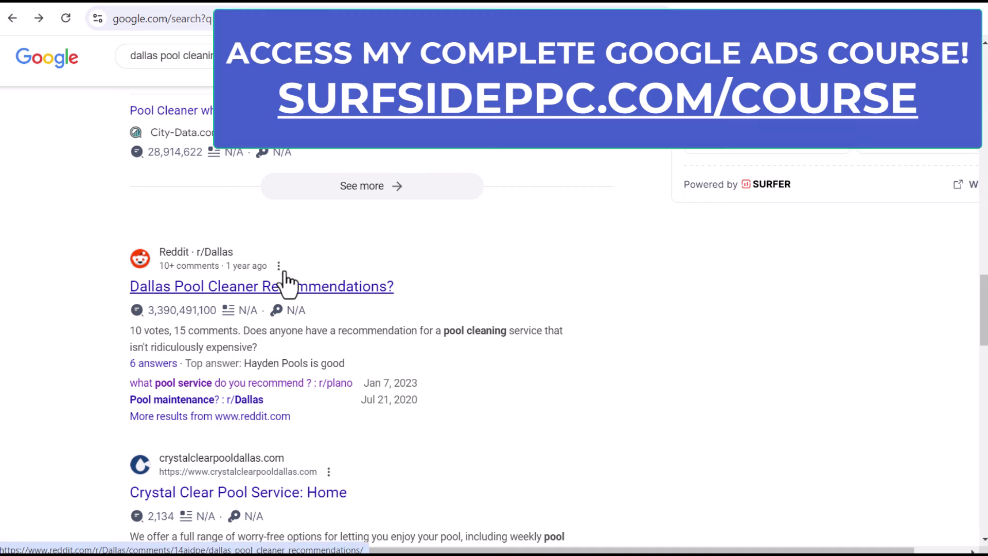
pyautogui.click(13, 18)
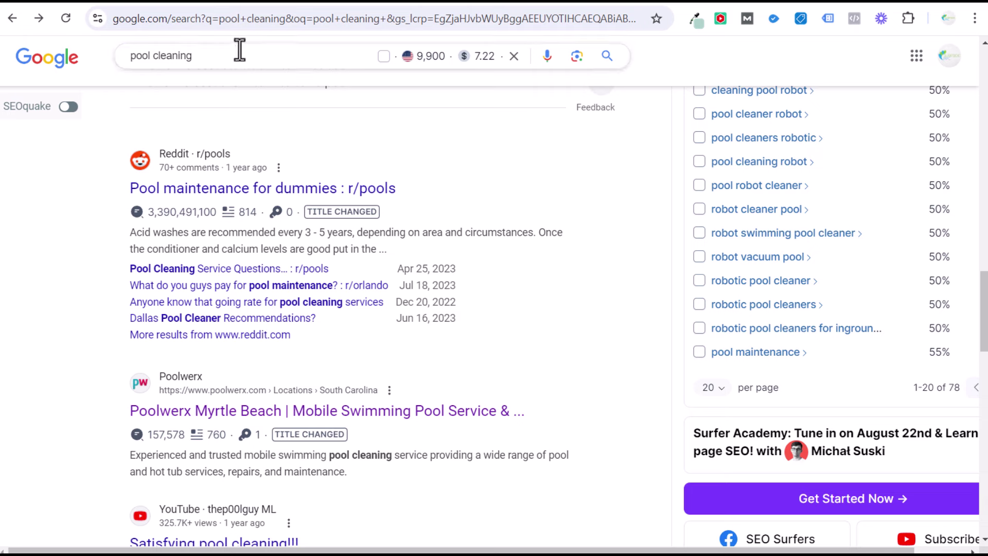
# - Switch to the Aqua Bliss Care pool cleaning page and copy its web address
pyautogui.hotkey('ctrl', 'Tab')
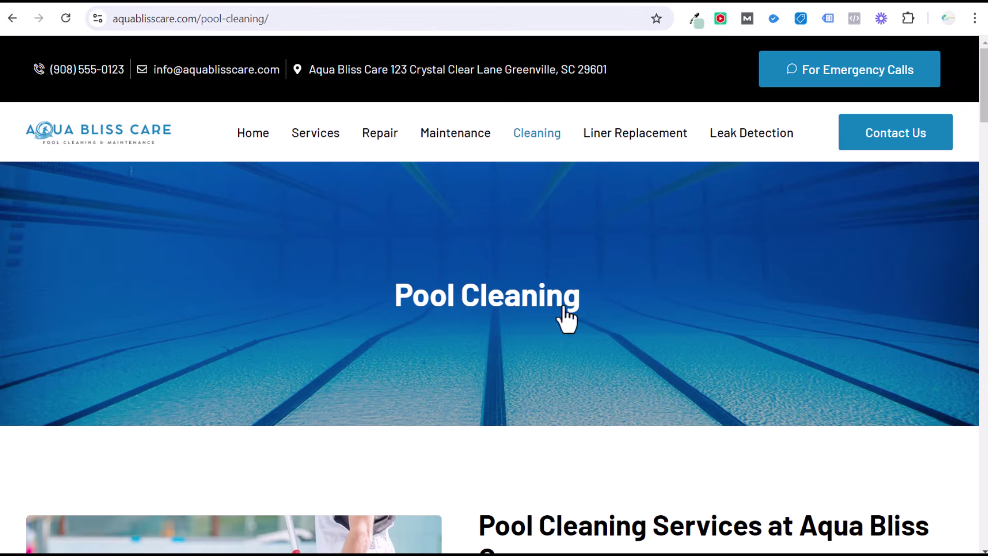
pyautogui.click(253, 21)
pyautogui.hotkey('ctrl', 'c')
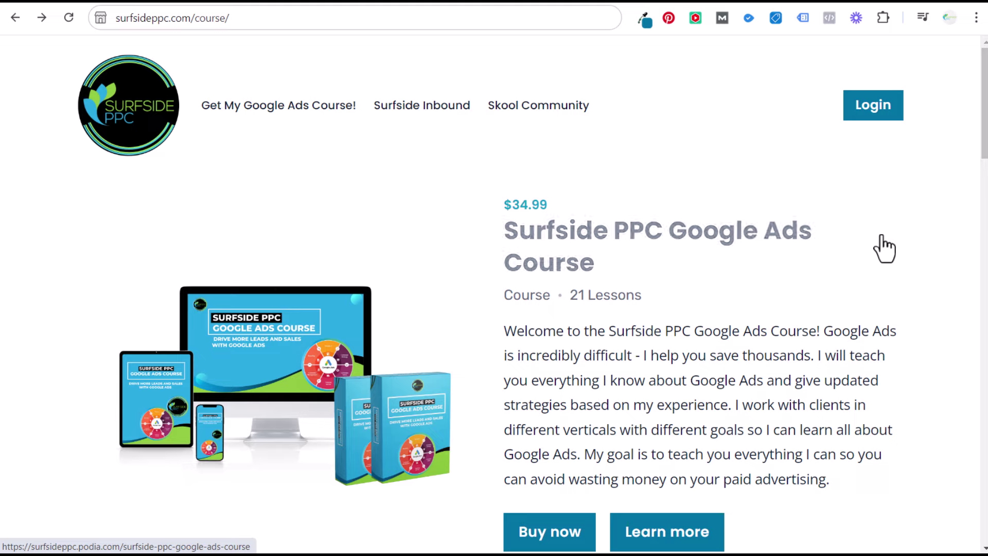
# - Look over the Surfside PPC course page and the Surfside Inbound home page
pyautogui.scroll(-15, 915, 269)
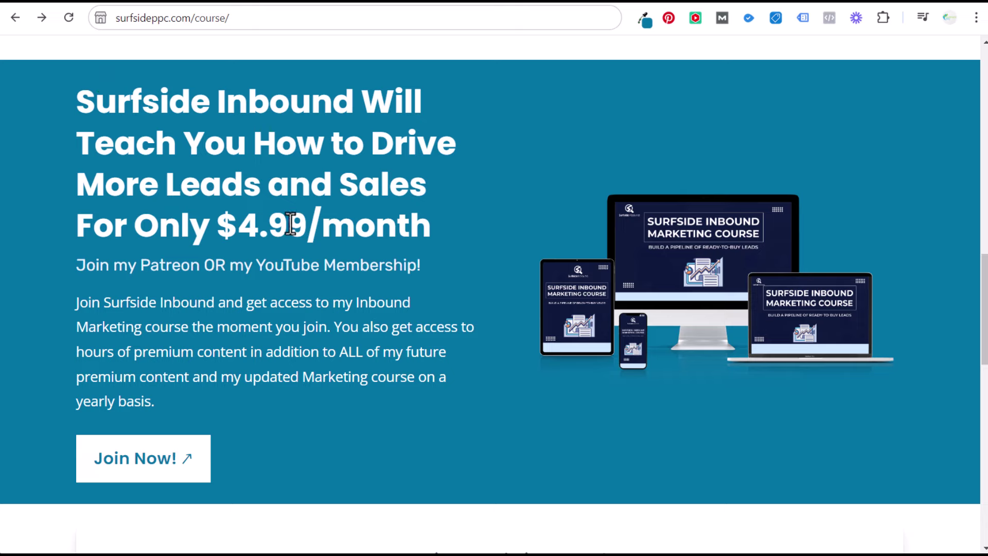
pyautogui.click(760, 3)
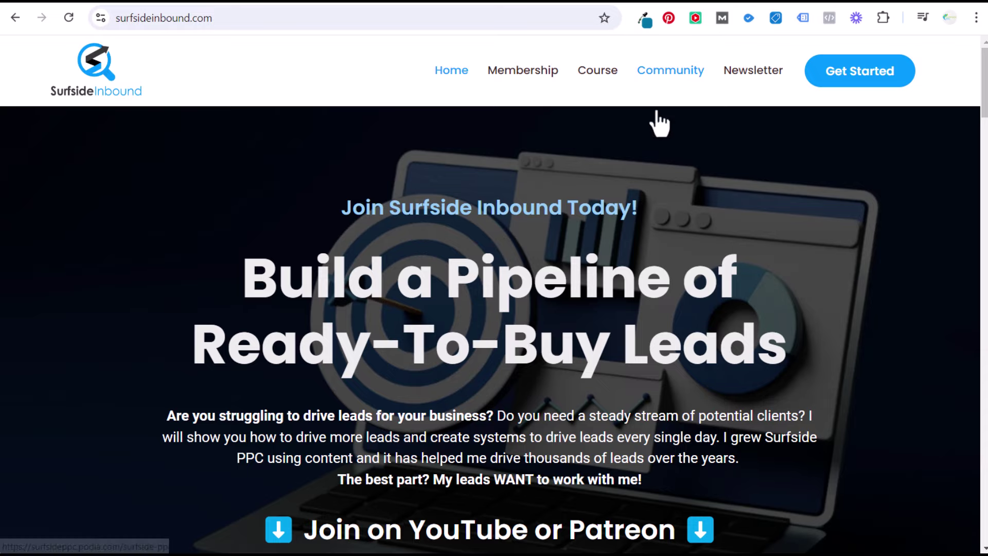
pyautogui.scroll(-5, 569, 335)
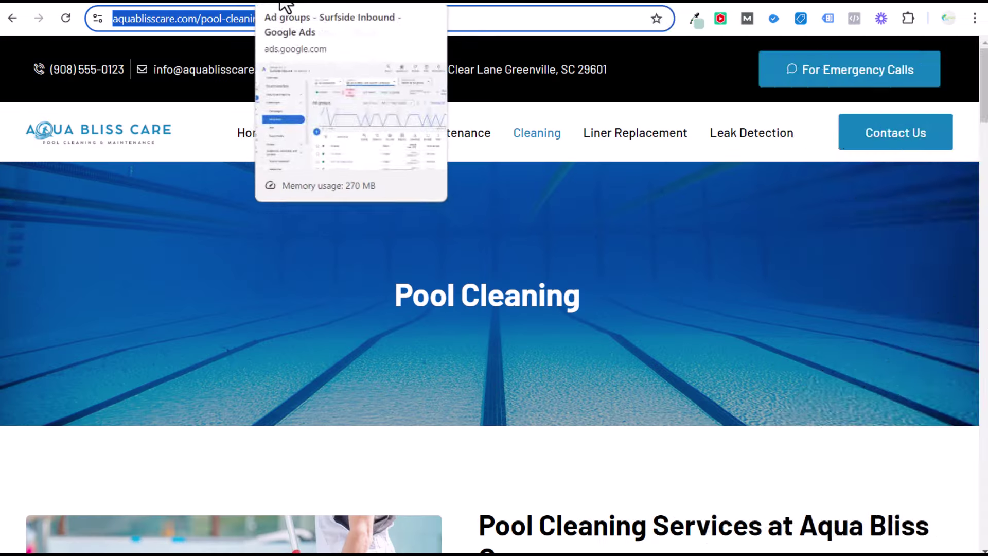
# - Switch back to Google Ads, open the Pool Cleaning ad group and review its search keyword's match type, status and final URL
pyautogui.click(282, 3)
pyautogui.scroll(-3, 597, 460)
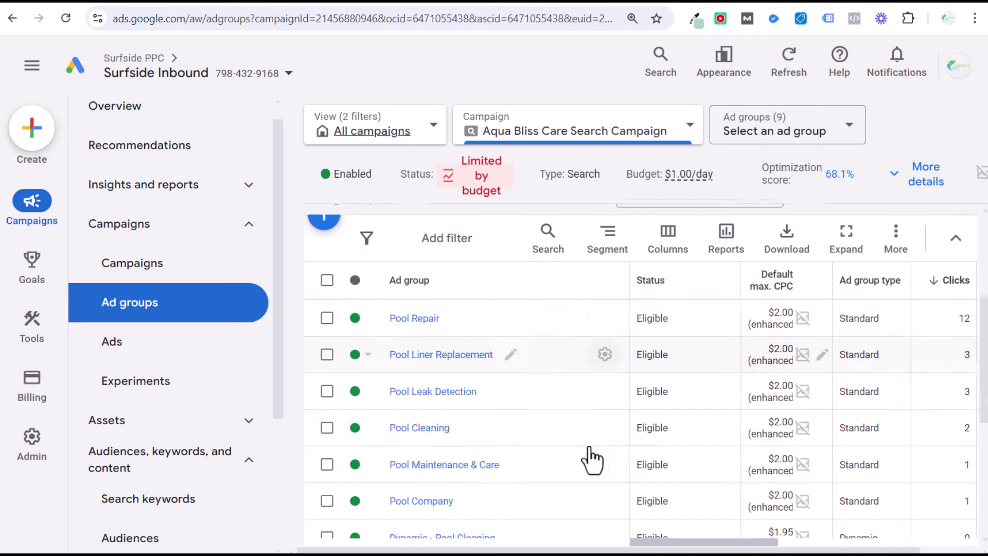
pyautogui.click(418, 429)
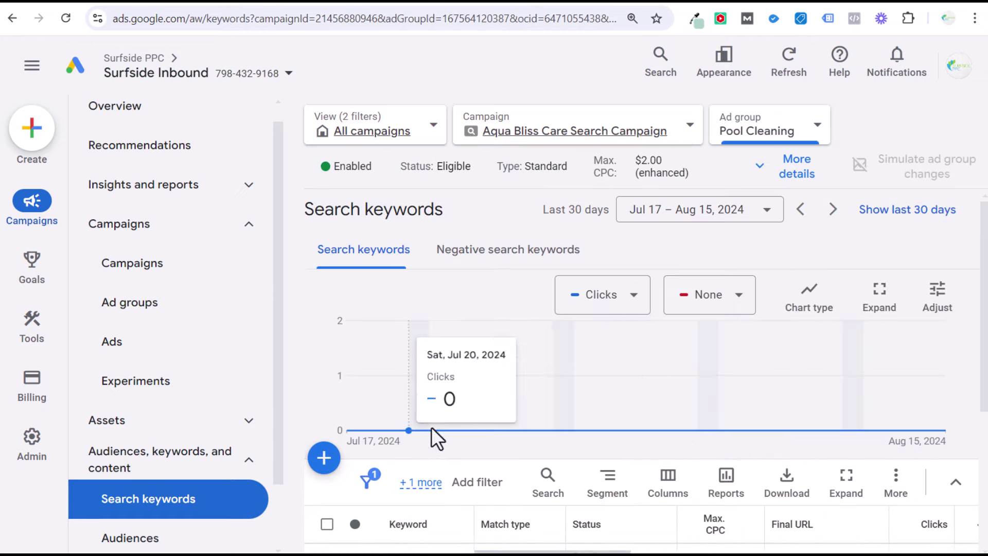
pyautogui.scroll(-2, 535, 479)
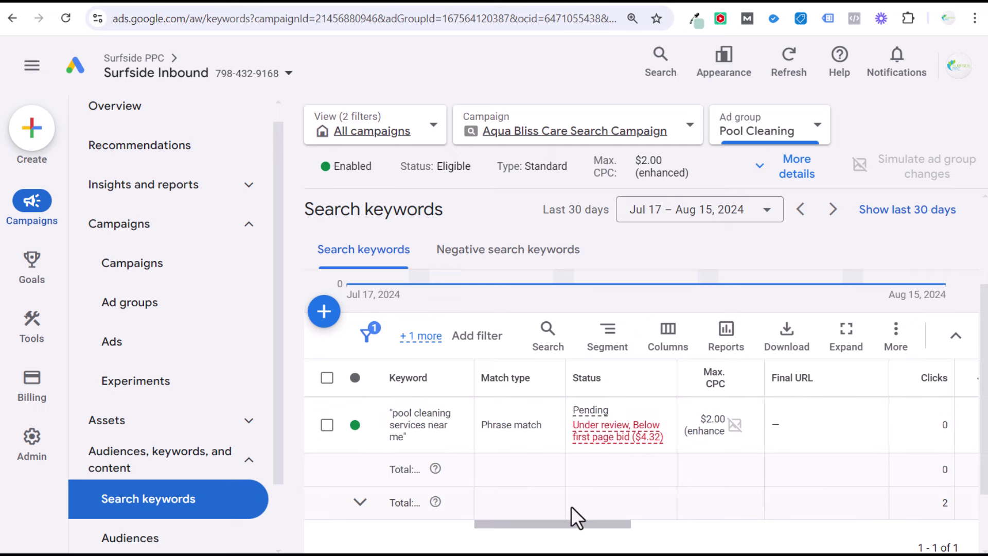
pyautogui.moveTo(568, 524); pyautogui.dragTo(576, 526)
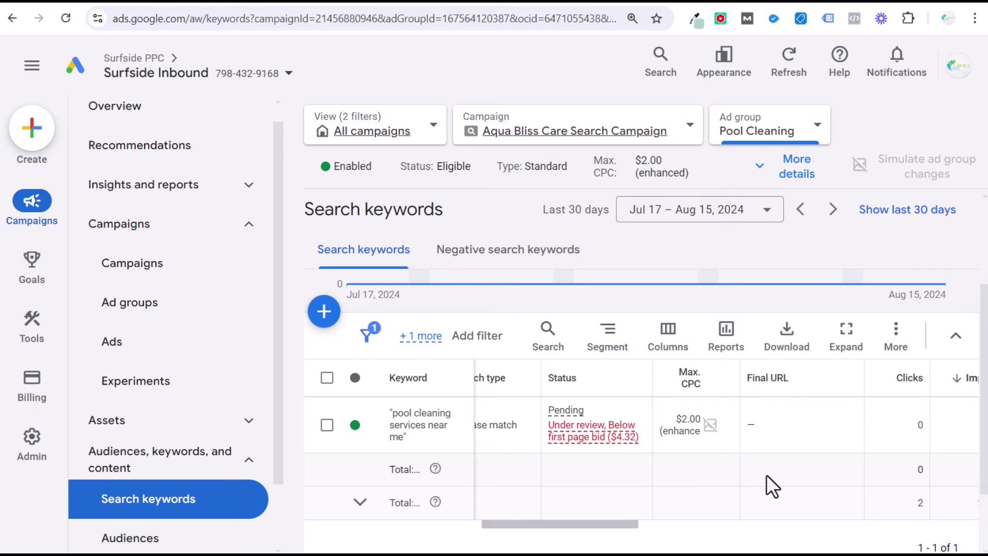
pyautogui.moveTo(582, 442)
pyautogui.moveTo(554, 523); pyautogui.dragTo(522, 521)
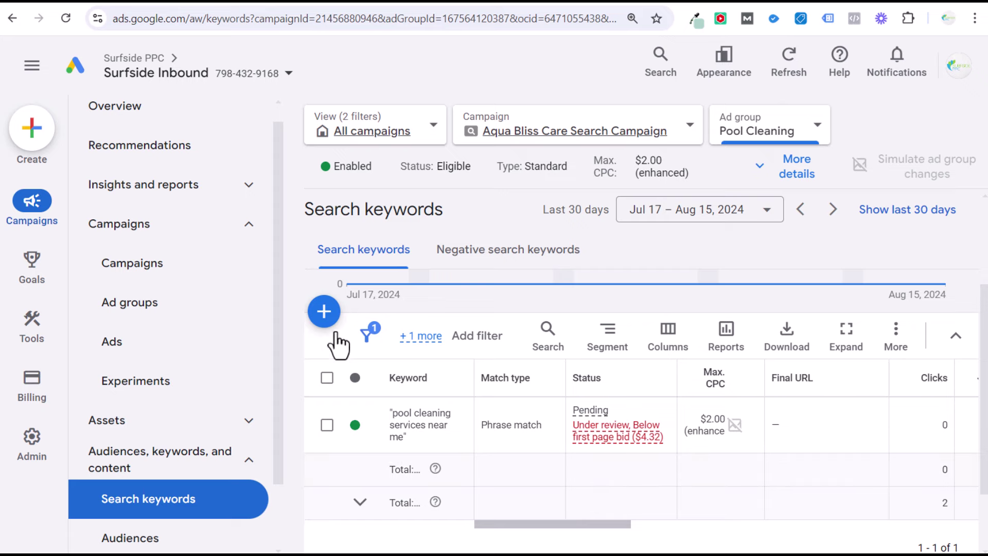
pyautogui.click(326, 314)
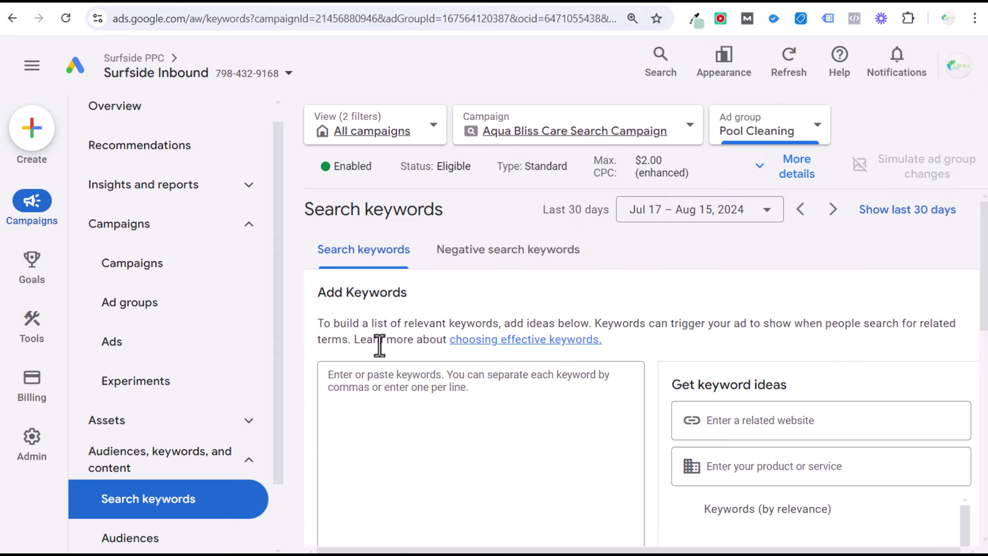
pyautogui.scroll(-1, 646, 355)
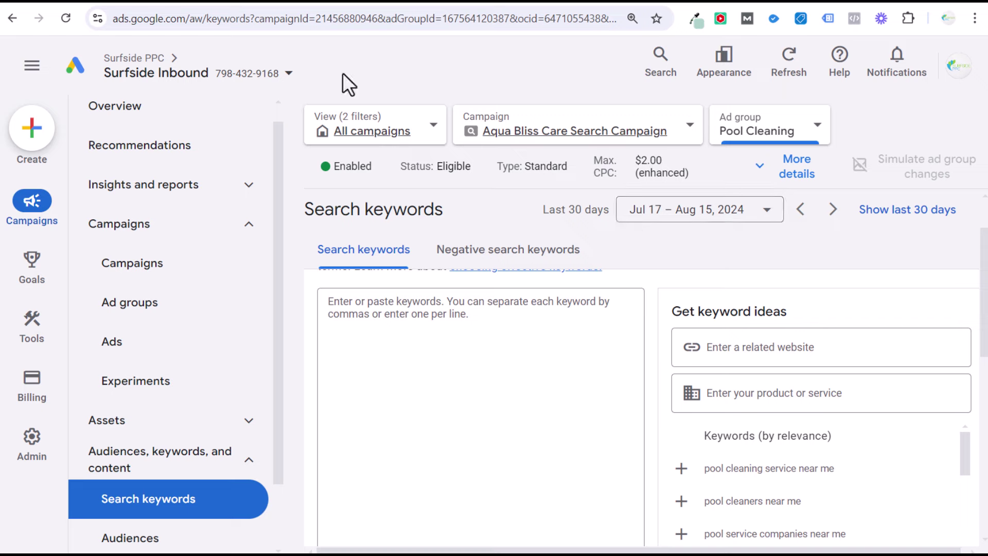
pyautogui.click(239, 4)
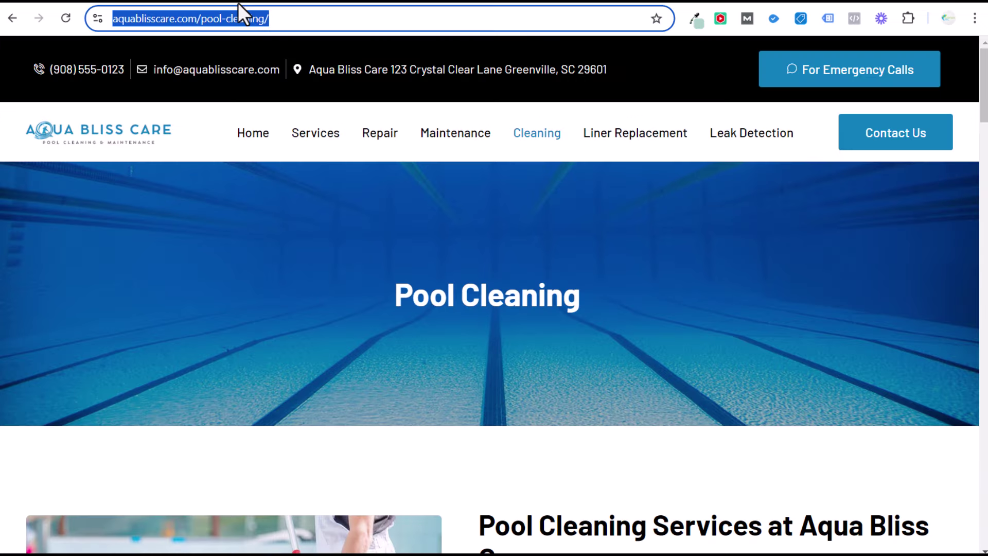
pyautogui.scroll(-3, 626, 370)
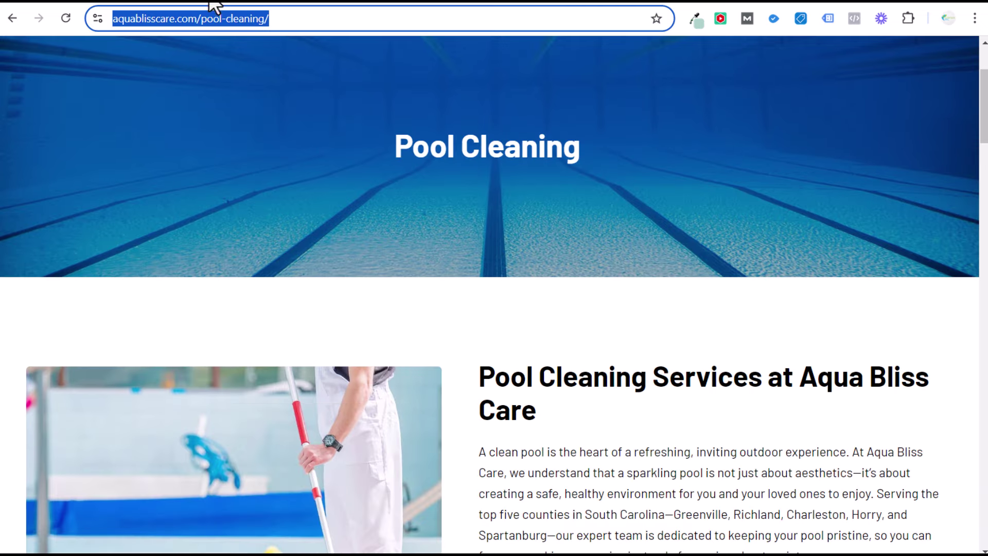
pyautogui.click(280, 4)
pyautogui.scroll(-3, 870, 452)
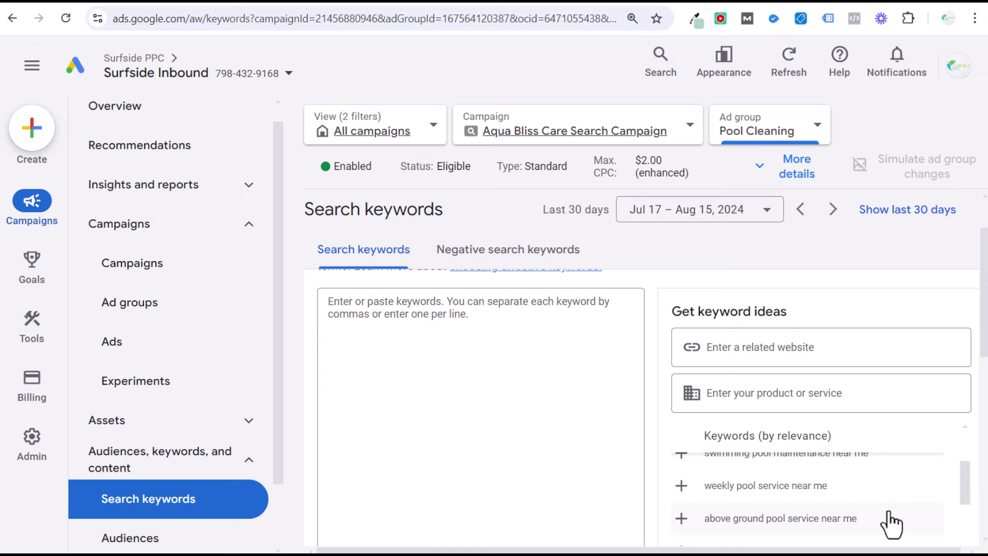
pyautogui.click(784, 355)
pyautogui.hotkey('ctrl', 'v')
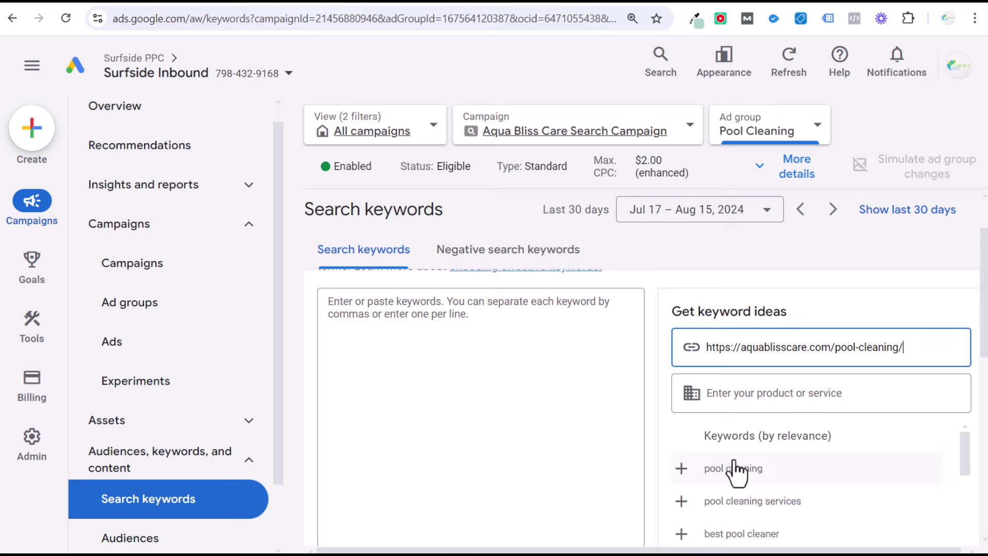
# - Add the suggested keyword pool cleaning services to the keyword list and make it phrase match by enclosing it in quotation marks
pyautogui.scroll(-2, 736, 484)
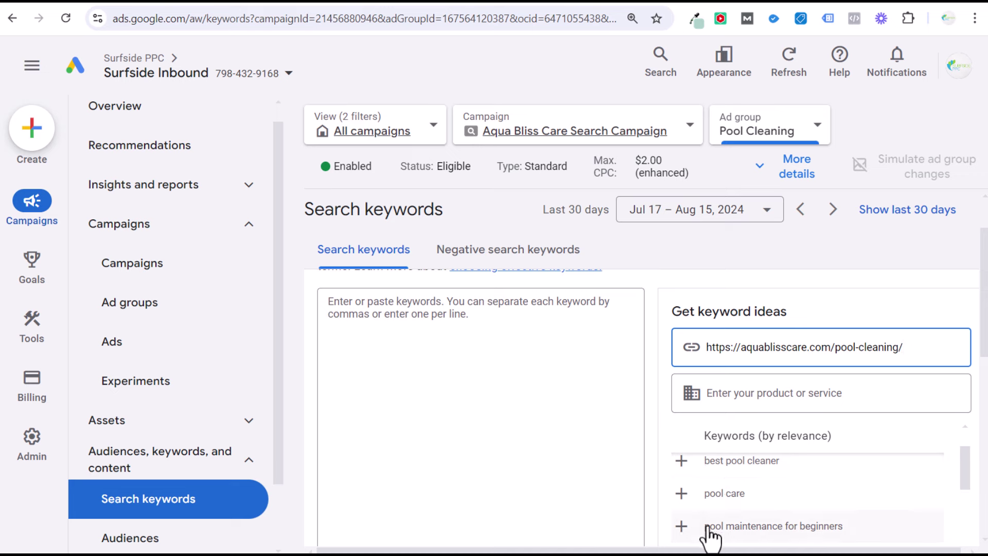
pyautogui.moveTo(964, 473); pyautogui.dragTo(964, 457)
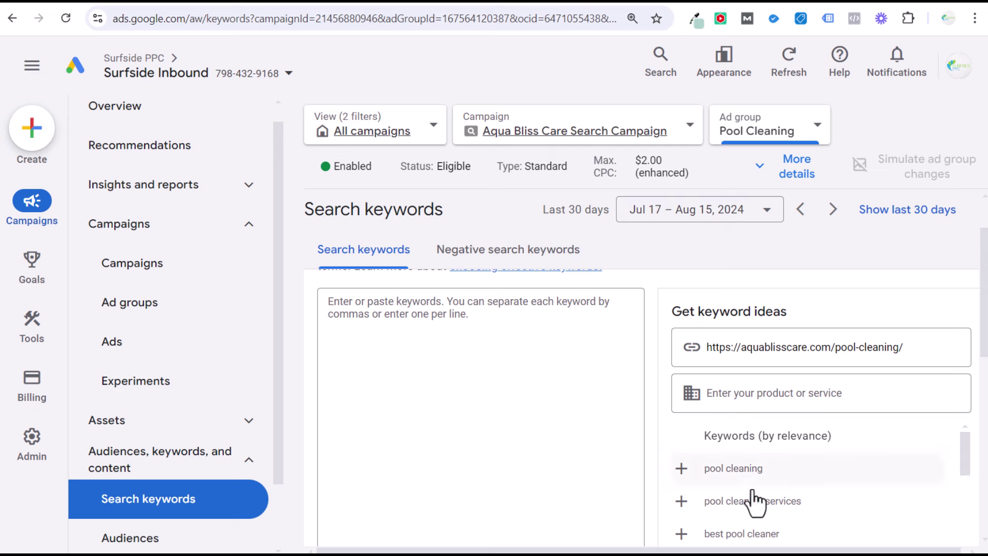
pyautogui.click(682, 501)
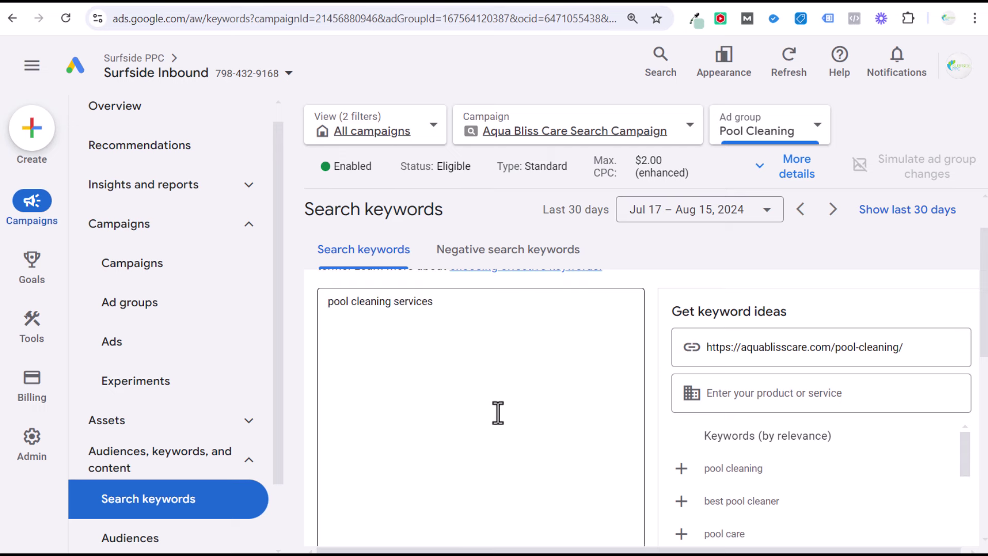
pyautogui.click(484, 323)
pyautogui.write('"')
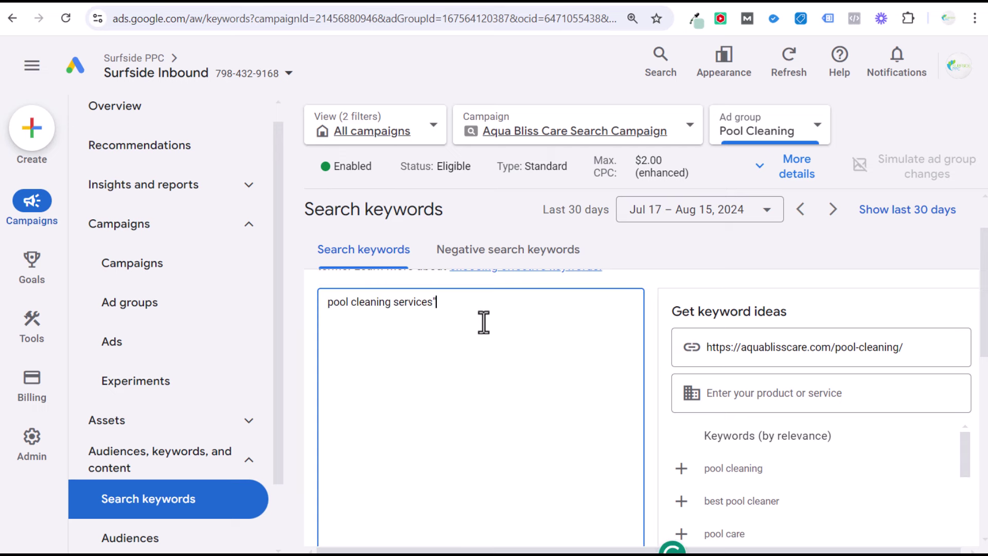
pyautogui.click(327, 303)
pyautogui.write('"')
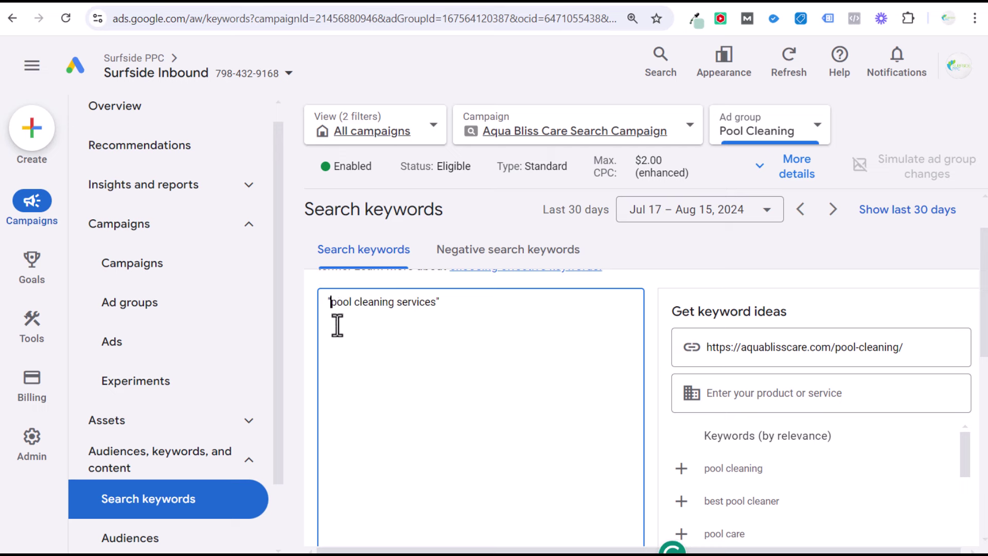
pyautogui.click(804, 238)
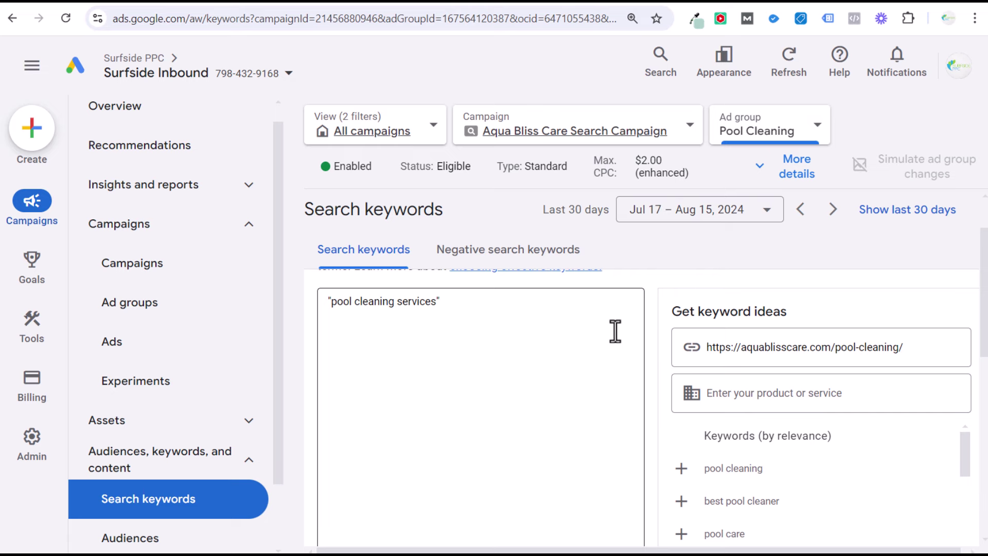
pyautogui.moveTo(440, 301); pyautogui.dragTo(265, 311)
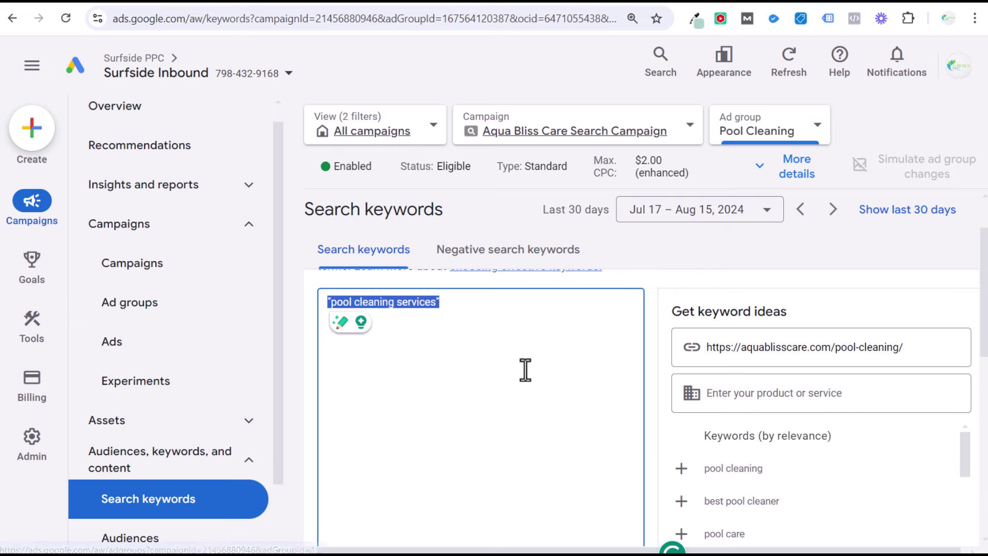
pyautogui.click(525, 302)
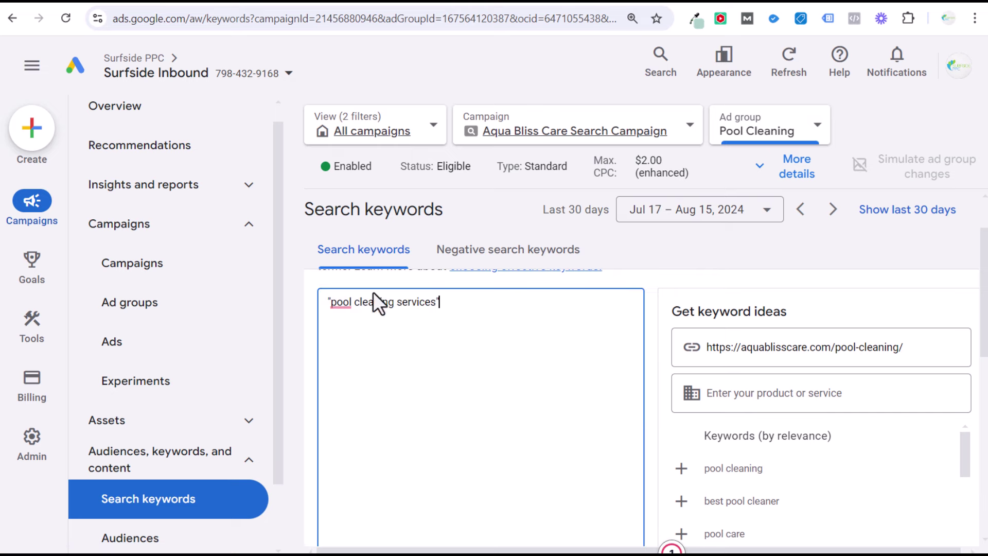
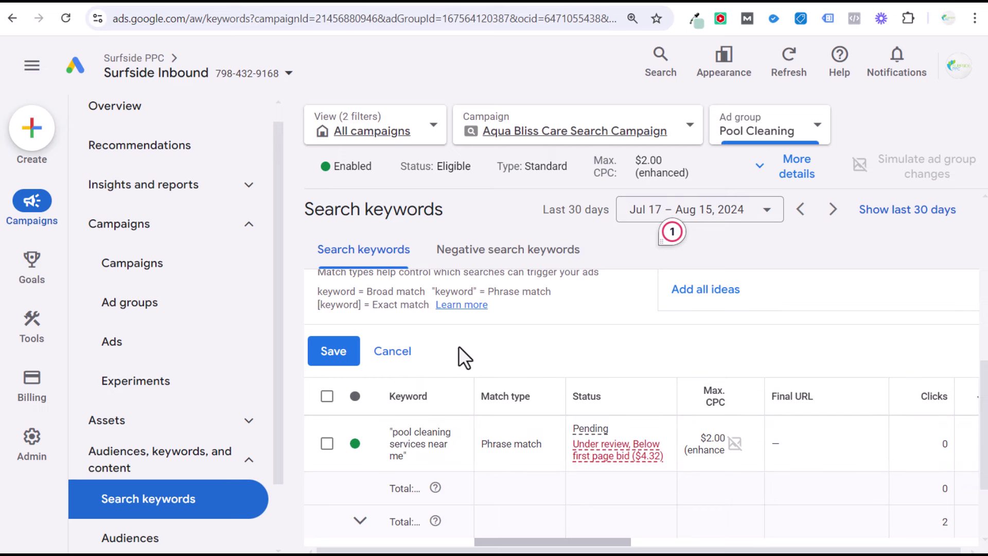
# - Replace the word services in the phrase-match keyword so that it reads "pool cleaning near me"
pyautogui.scroll(2, 608, 340)
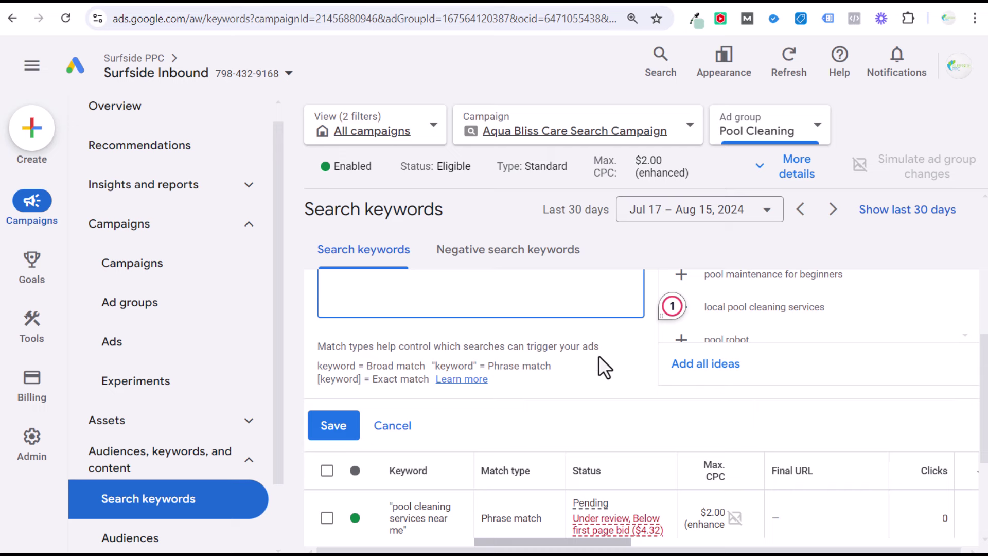
pyautogui.scroll(4, 590, 356)
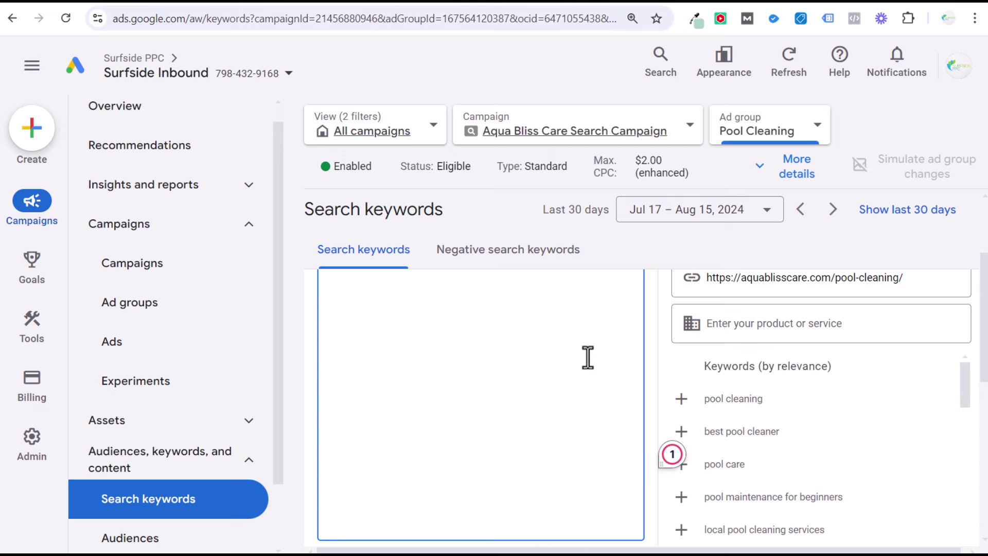
pyautogui.write('"pool cleaning services"')
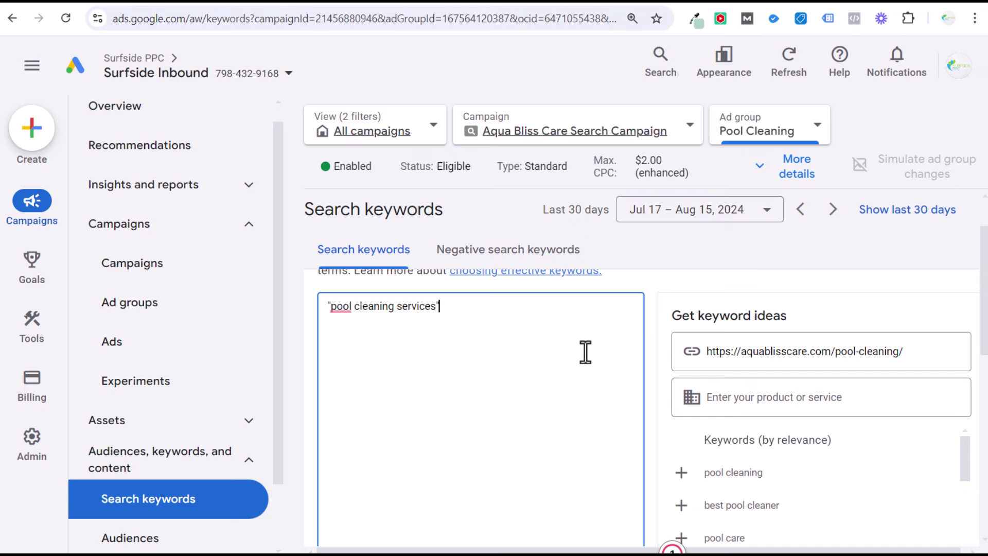
pyautogui.scroll(-7, 581, 346)
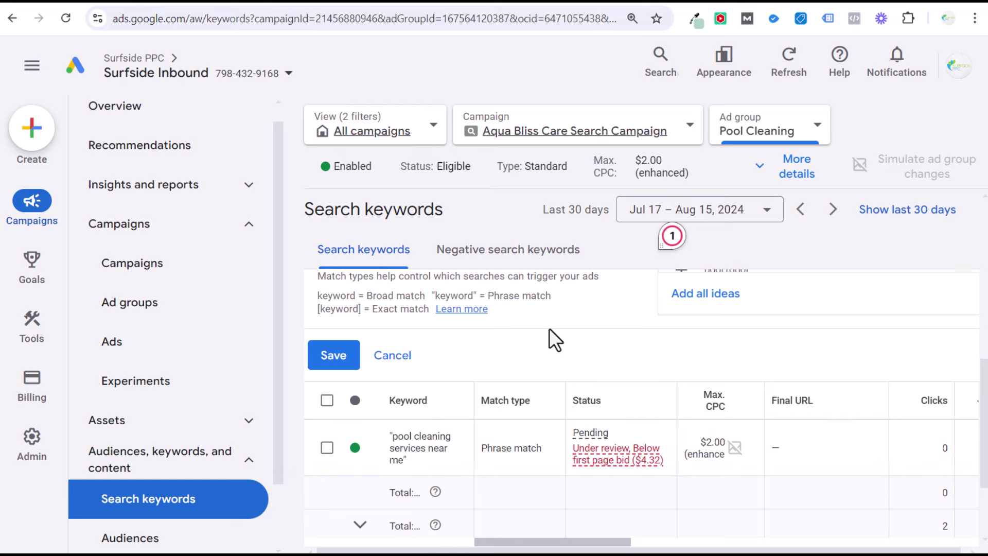
pyautogui.scroll(5, 550, 328)
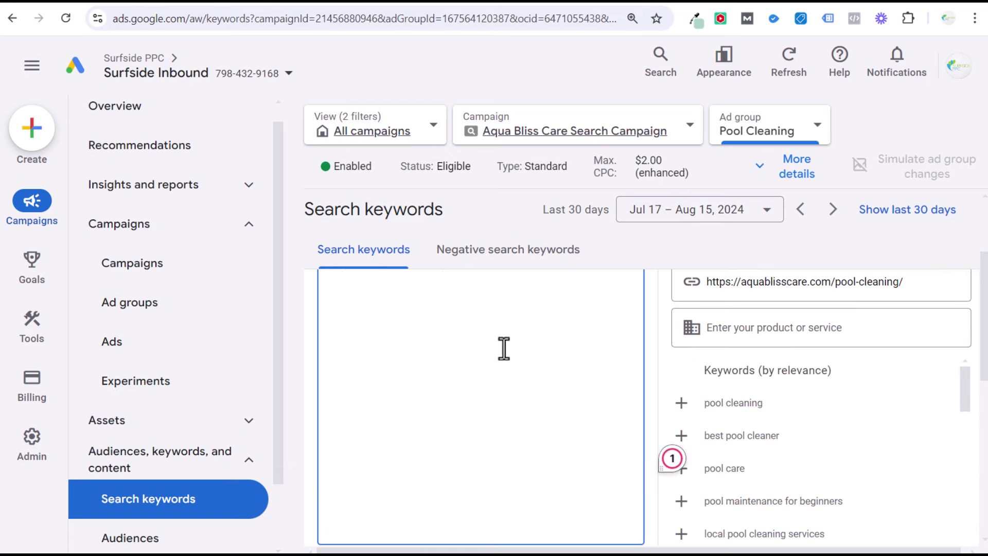
pyautogui.moveTo(477, 325); pyautogui.dragTo(334, 315)
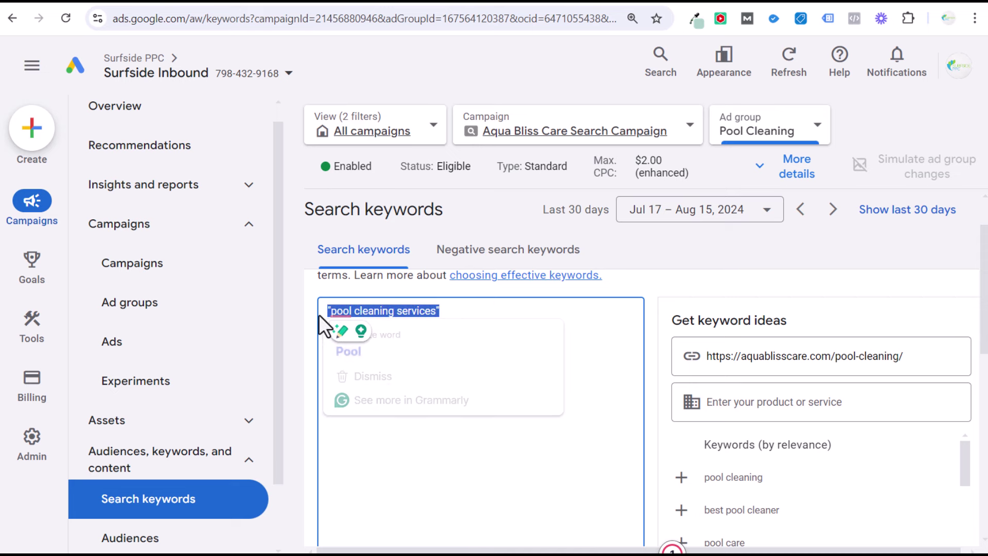
pyautogui.moveTo(451, 313); pyautogui.dragTo(394, 311)
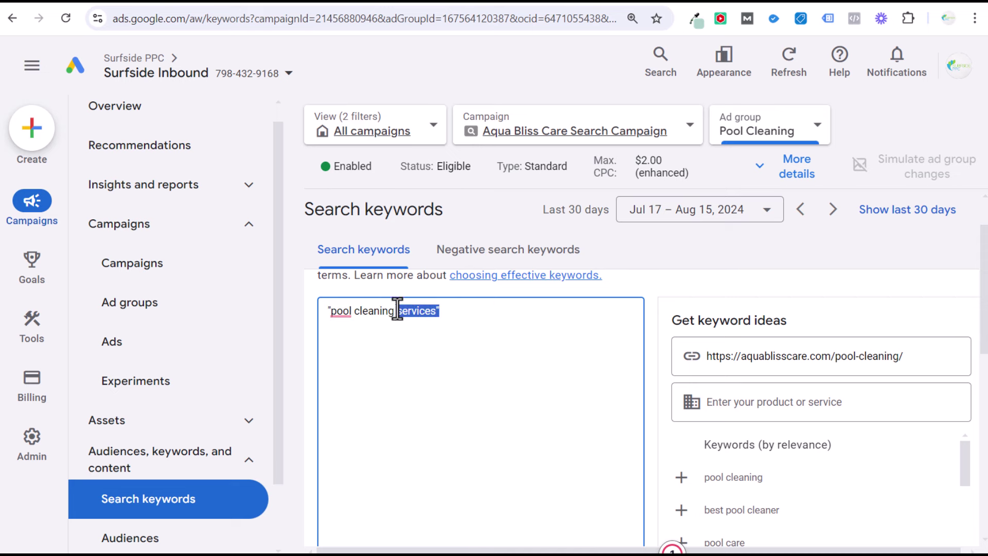
pyautogui.write('near me"')
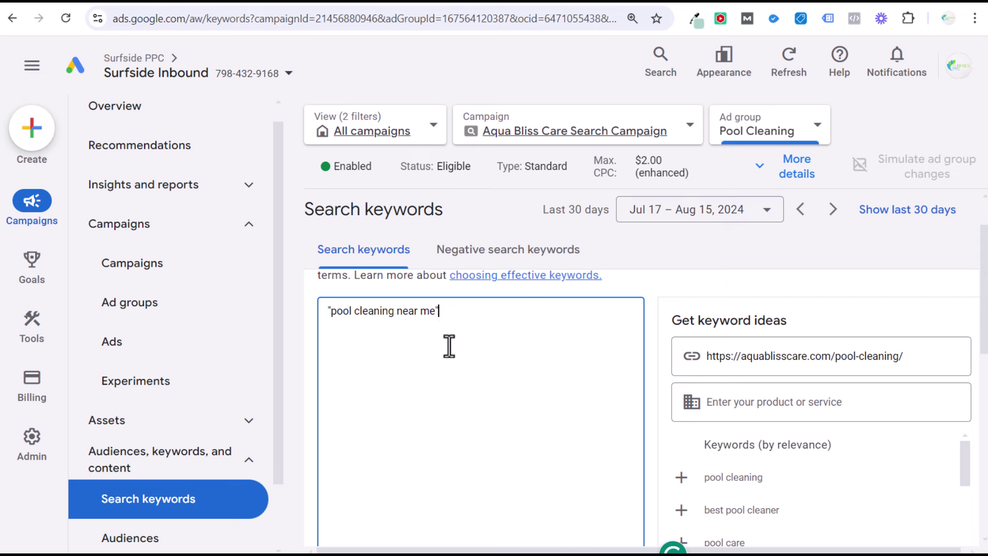
# - Add the suggested keyword local pool cleaning services and enclose it in quotation marks as phrase match
pyautogui.scroll(-1, 845, 477)
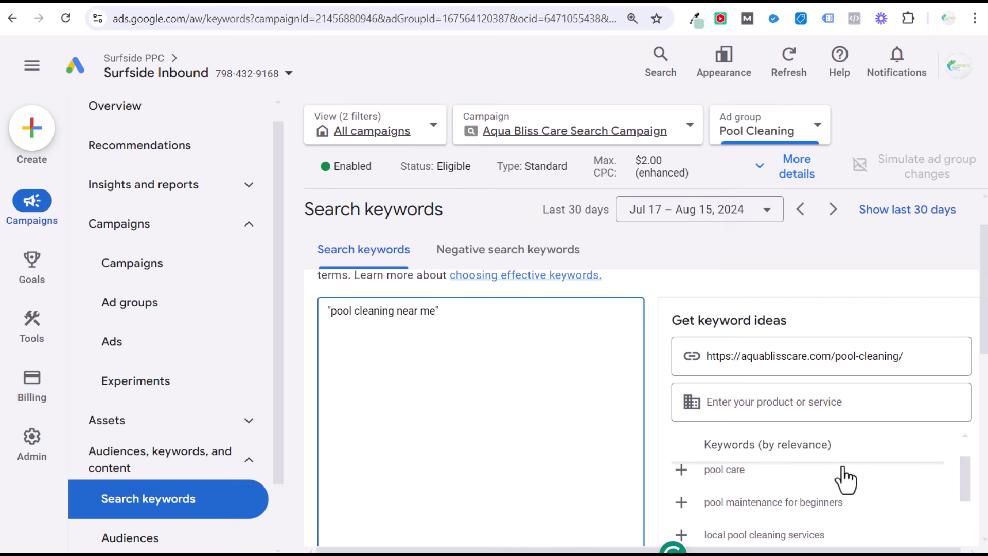
pyautogui.scroll(-1, 875, 529)
pyautogui.scroll(2, 880, 529)
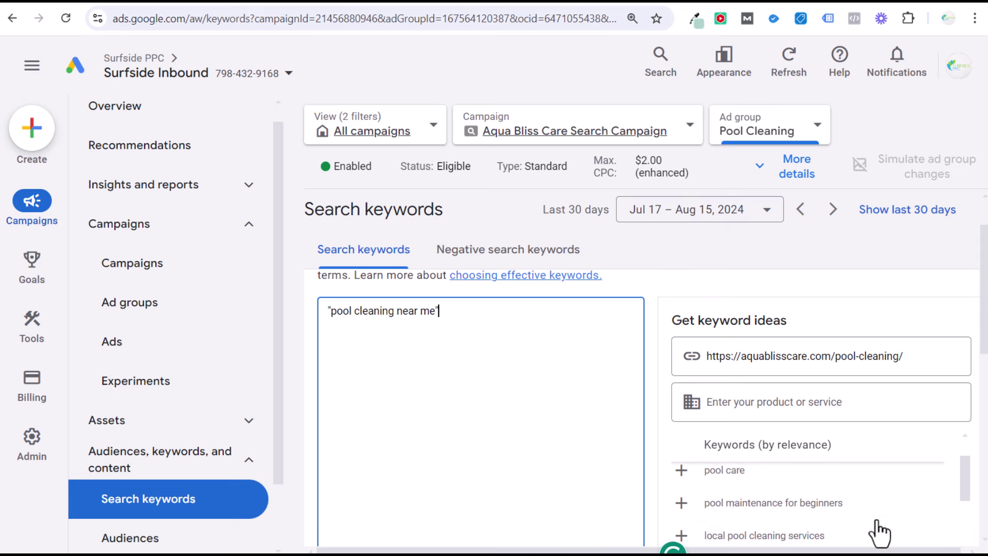
pyautogui.click(682, 536)
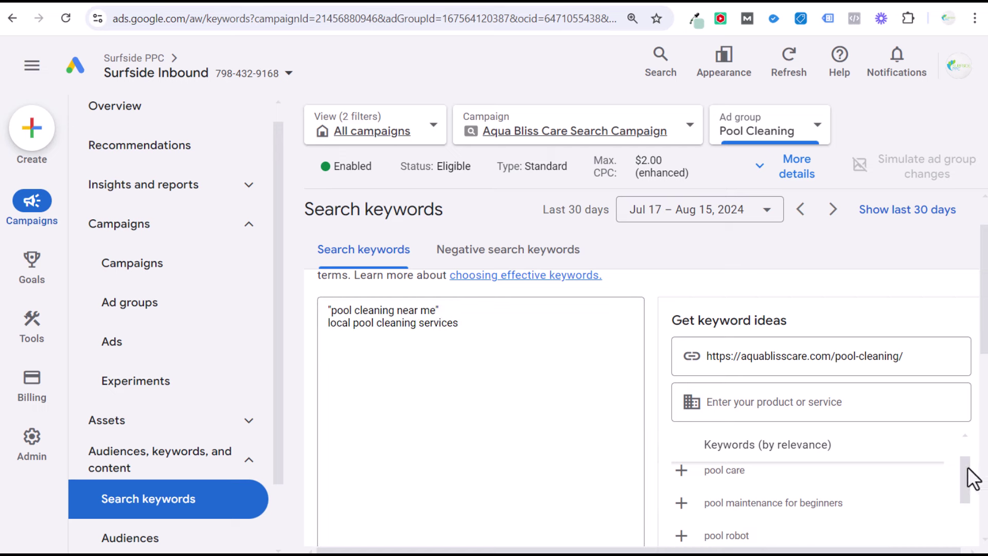
pyautogui.click(473, 329)
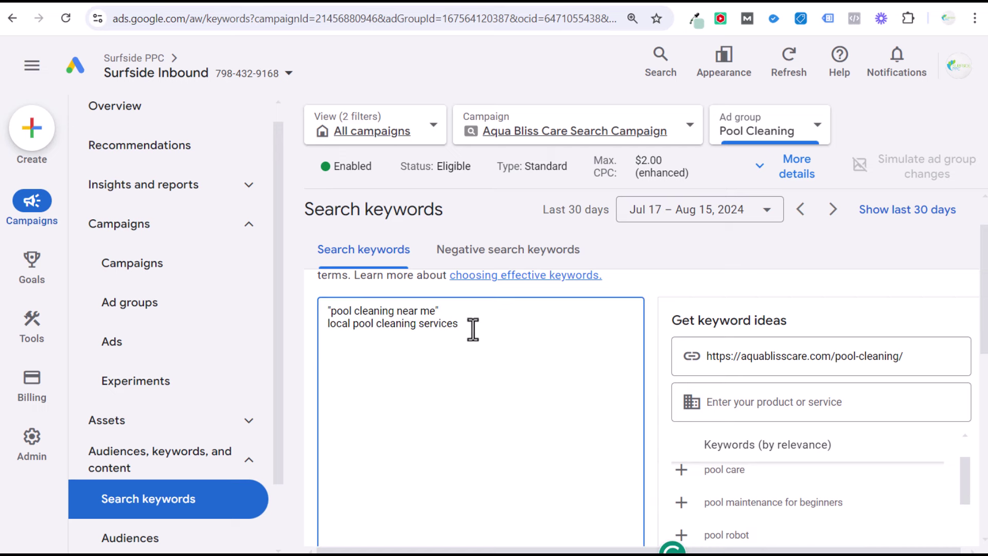
pyautogui.write('"')
pyautogui.click(327, 323)
pyautogui.write('"')
# - Enter charleston pool cleaning services as another keyword, leaving an empty line below the phrase-match keywords
pyautogui.click(551, 337)
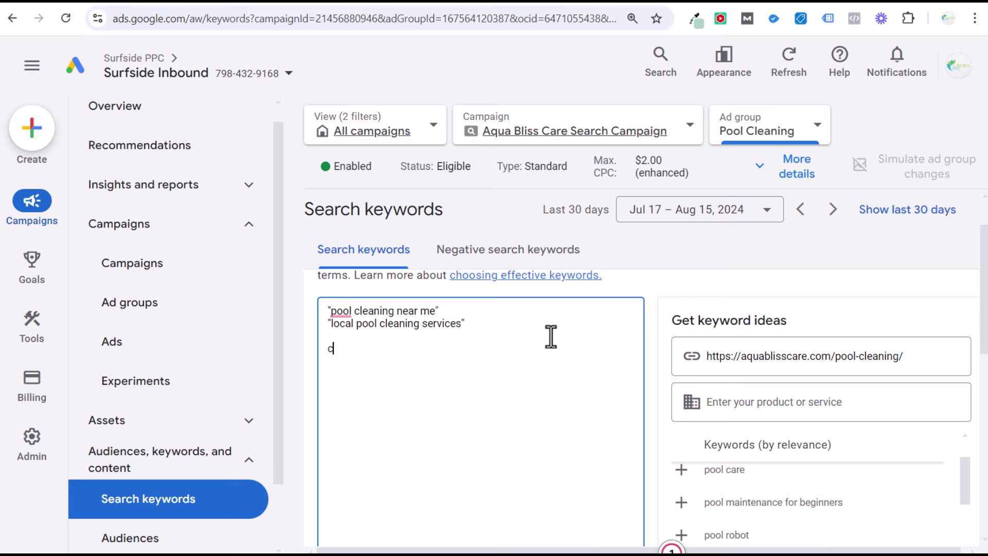
pyautogui.write('charleston po')
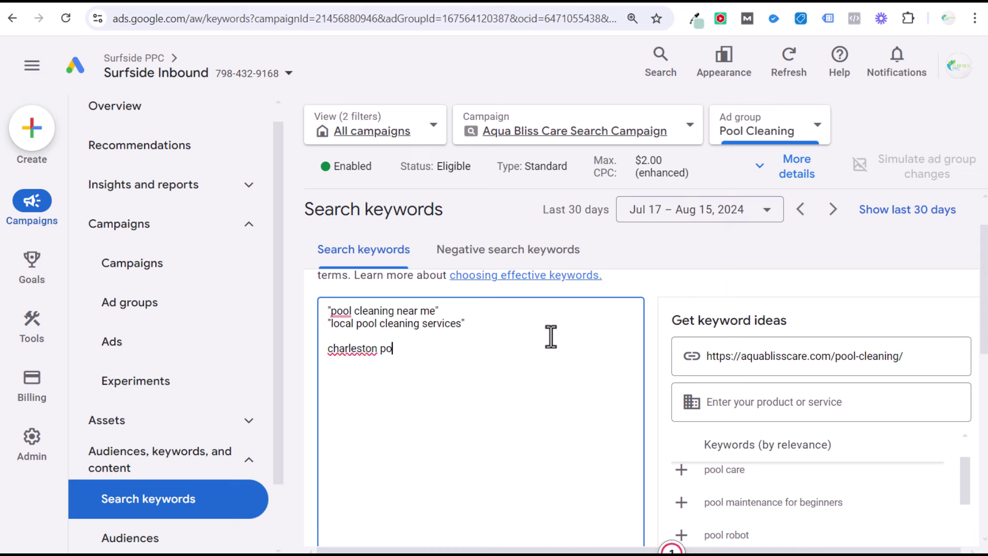
pyautogui.write('ol cleaning service')
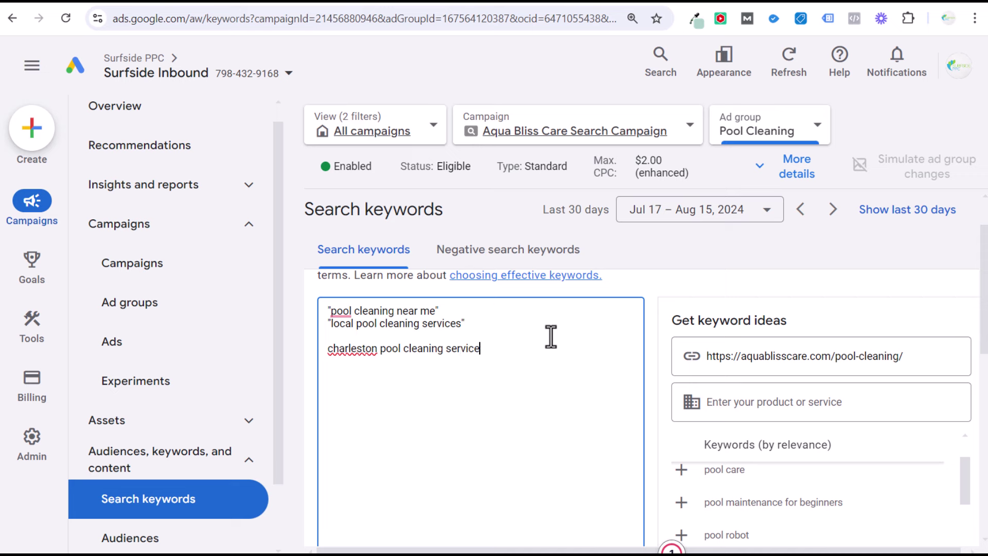
pyautogui.write('s')
pyautogui.press('Up')
pyautogui.press('Up')
pyautogui.click(543, 318)
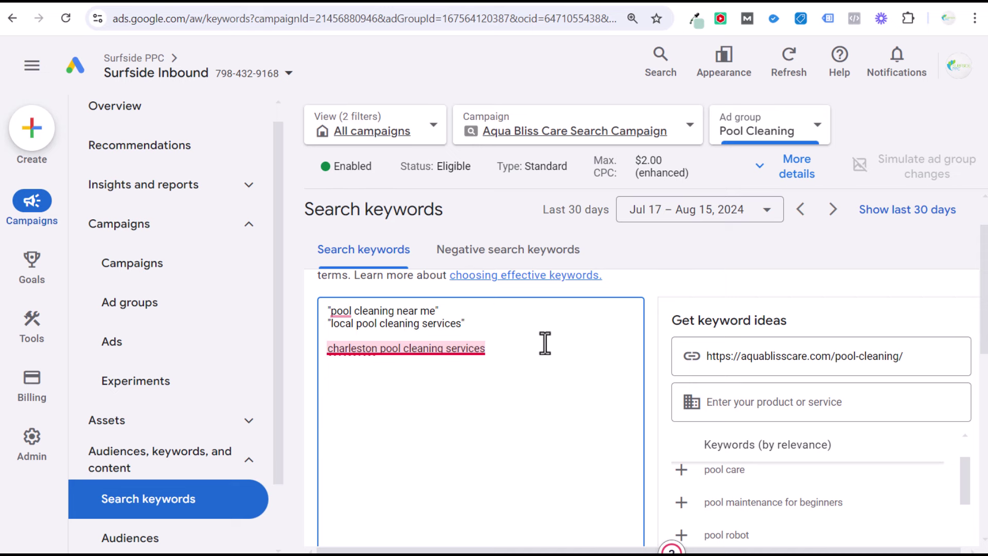
# - Remove the charleston pool cleaning services line from the keyword list
pyautogui.hotkey('ctrl', 'a')
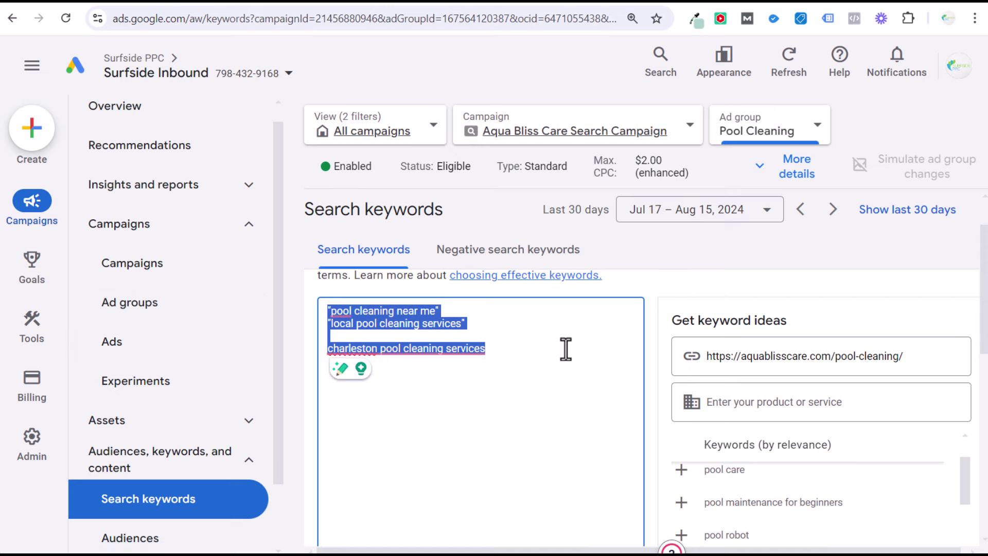
pyautogui.click(551, 353)
pyautogui.click(336, 351)
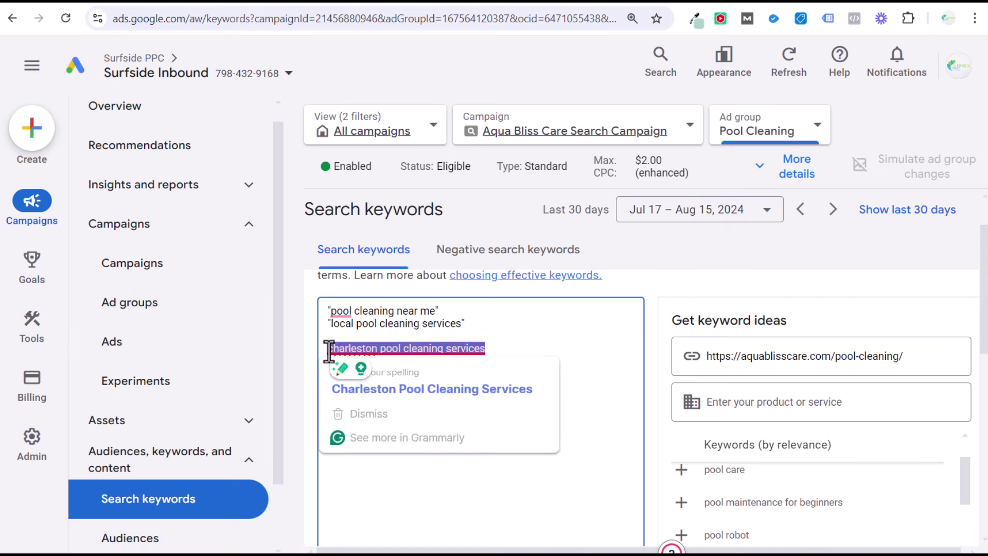
pyautogui.press('BackSpace')
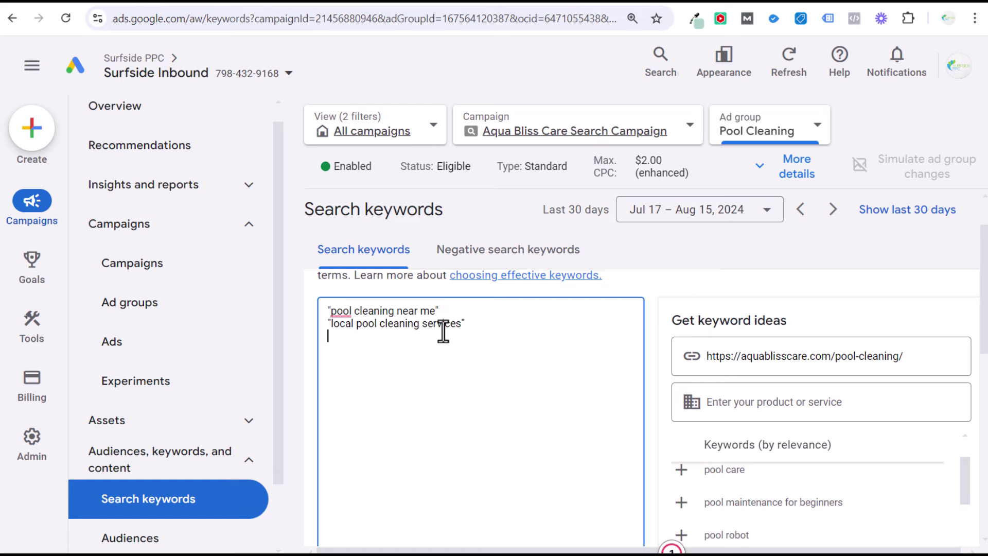
# - Add the suggested keyword residential pool cleaning services to the keyword list
pyautogui.scroll(-1, 929, 283)
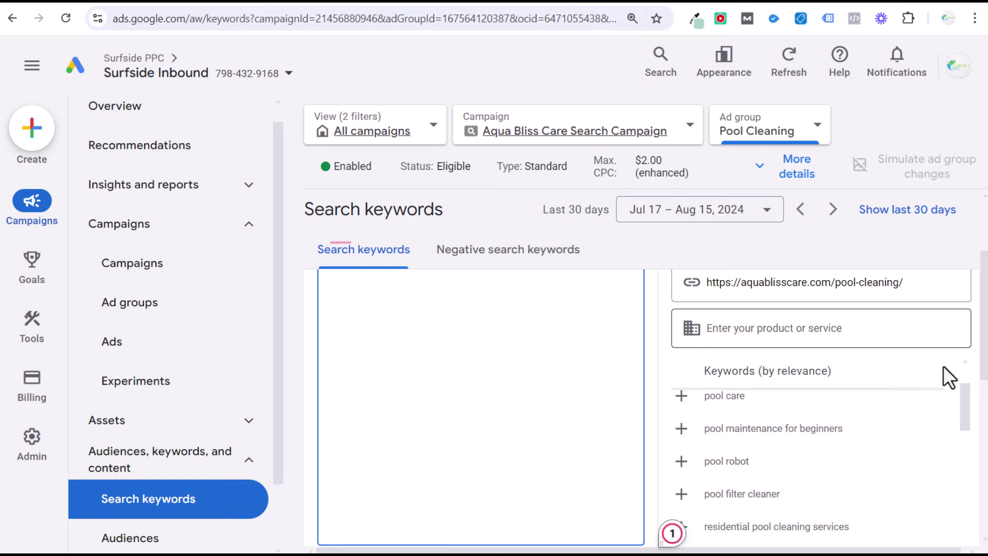
pyautogui.scroll(-1, 952, 334)
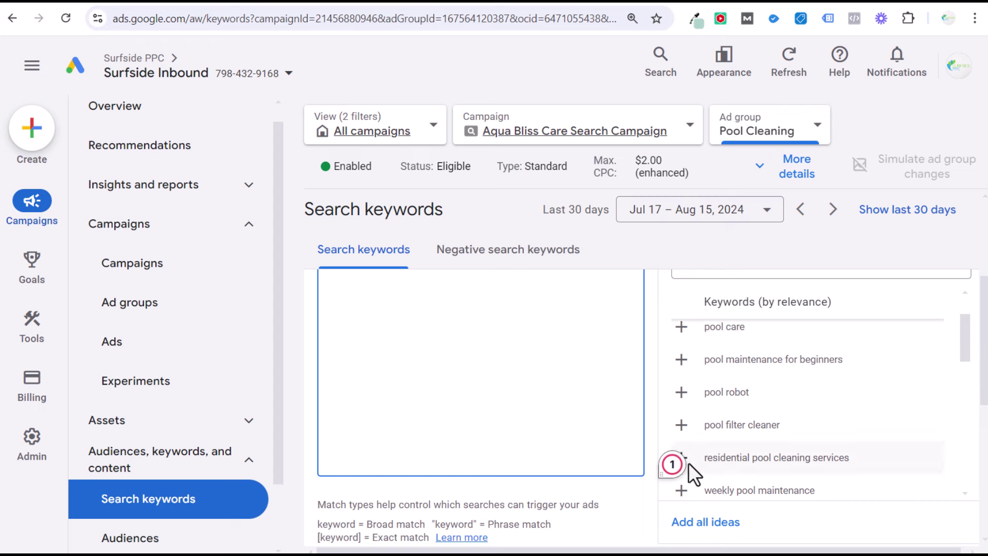
pyautogui.click(683, 457)
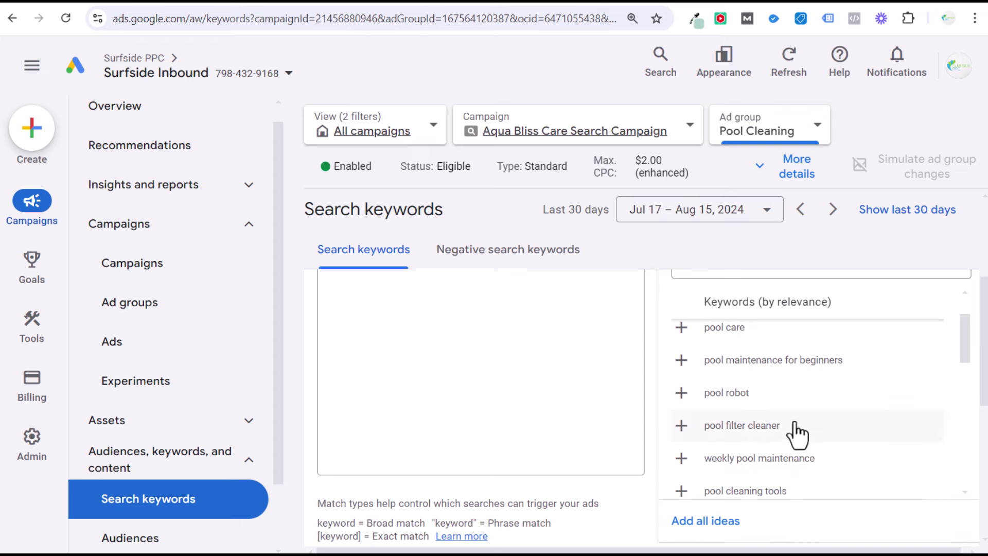
# - Check the service pages in the Aqua Bliss Care website's navigation, and return to Google Ads
pyautogui.scroll(-1, 824, 427)
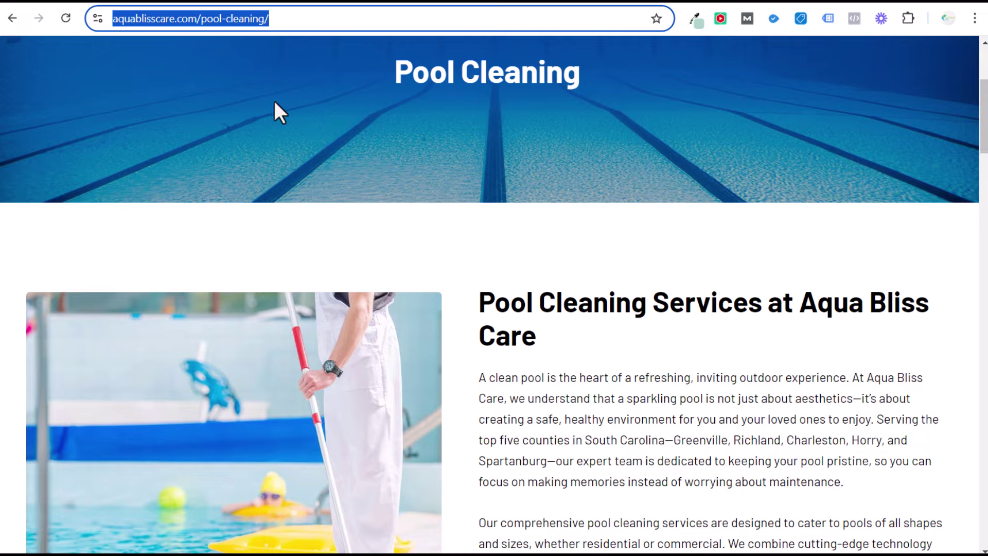
pyautogui.scroll(4, 276, 110)
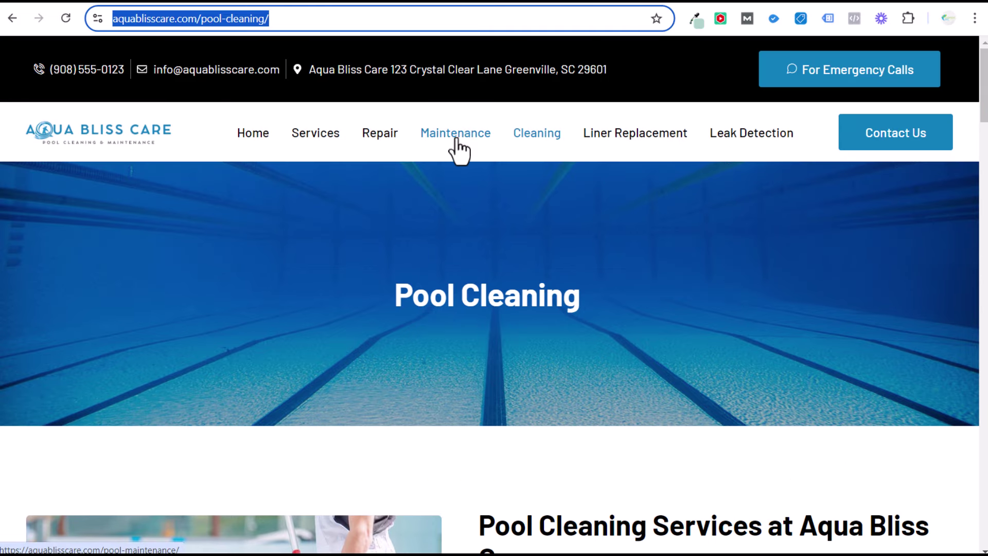
pyautogui.click(284, 2)
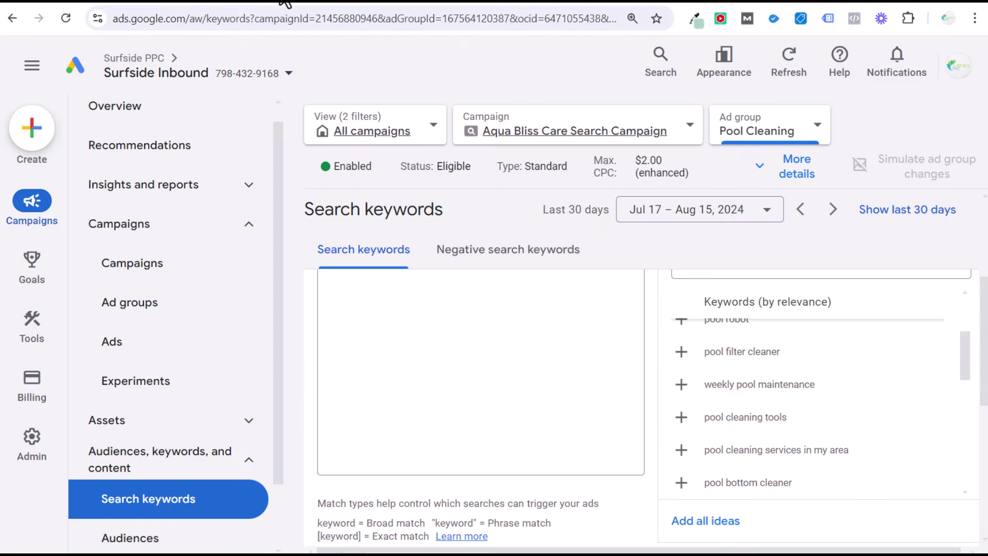
# - Add the suggested keyword pool cleaning services in my area to the keyword list
pyautogui.moveTo(965, 345); pyautogui.dragTo(964, 433)
pyautogui.click(685, 410)
pyautogui.scroll(3, 573, 346)
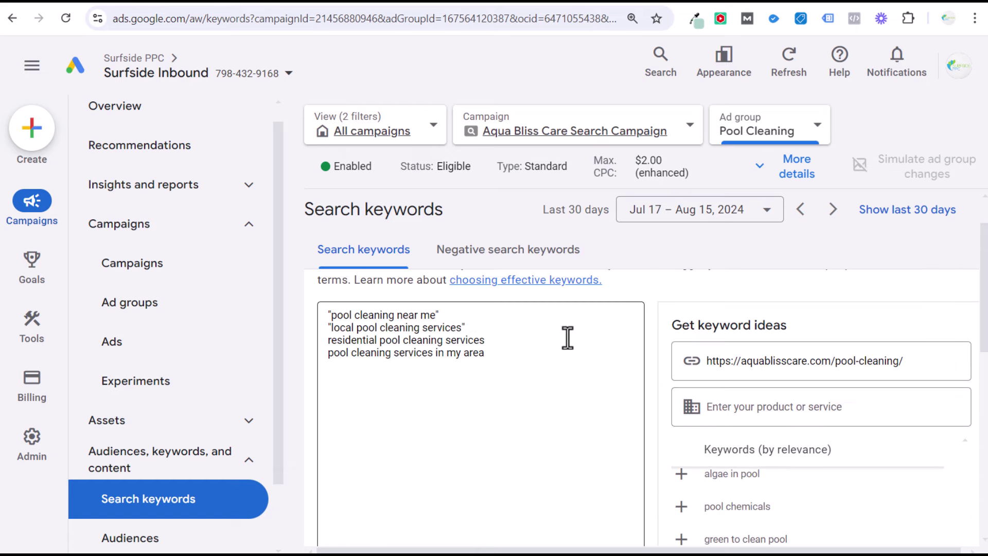
# - Enclose the residential pool cleaning services and pool cleaning services in my area keywords in quotation marks for phrase match
pyautogui.click(519, 351)
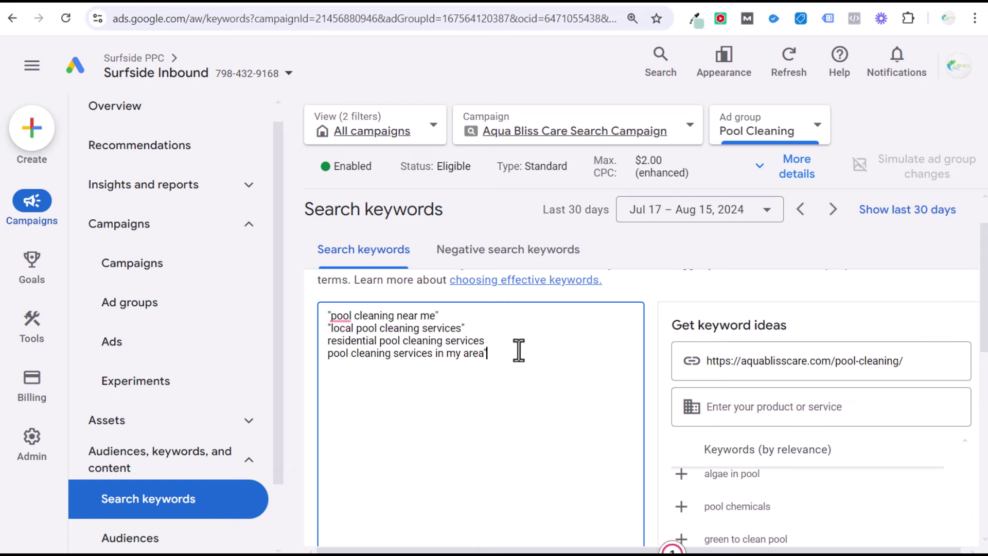
pyautogui.write('"')
pyautogui.click(509, 341)
pyautogui.click(330, 342)
pyautogui.write('"')
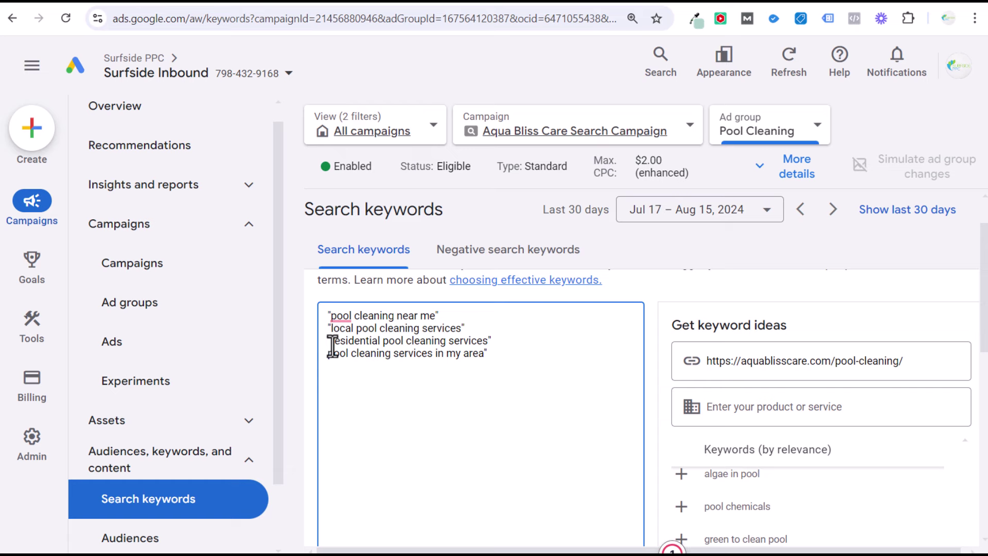
pyautogui.click(332, 352)
pyautogui.write('"')
# - Add the phrase-match keywords "pool cleaning services myrtle beach" and "pool cleaning services charleston", and save the keyword list
pyautogui.click(597, 356)
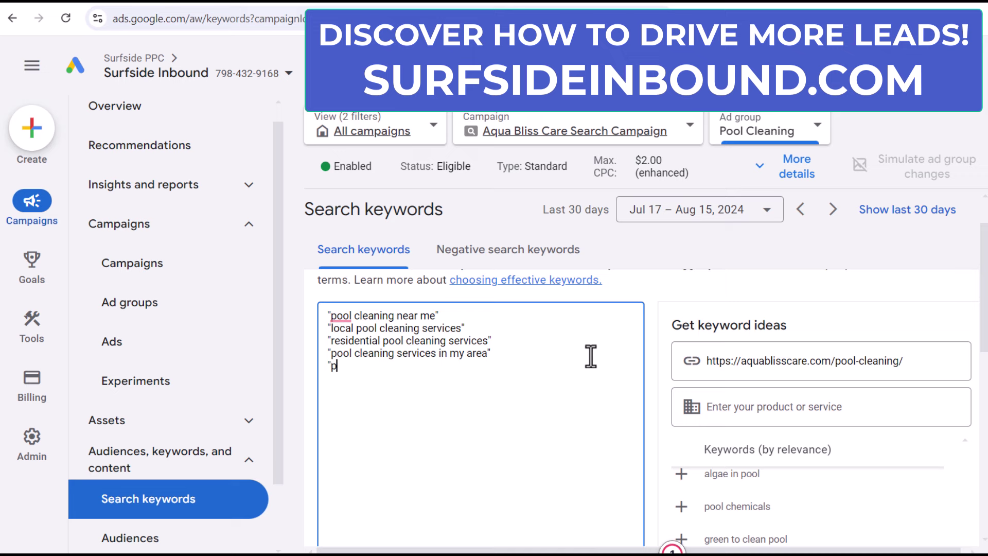
pyautogui.write('"pool cleaning ser')
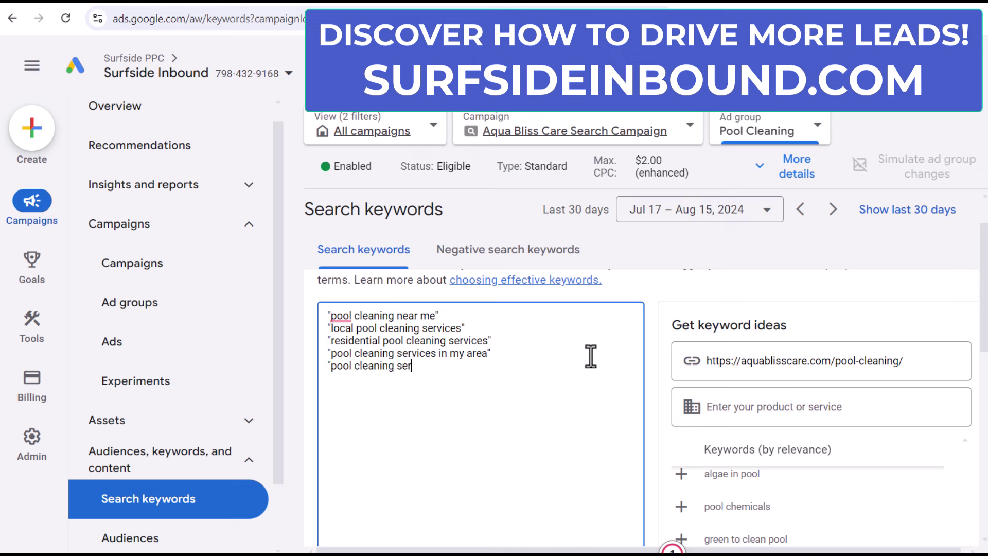
pyautogui.write('vices myrtle beach" "poo')
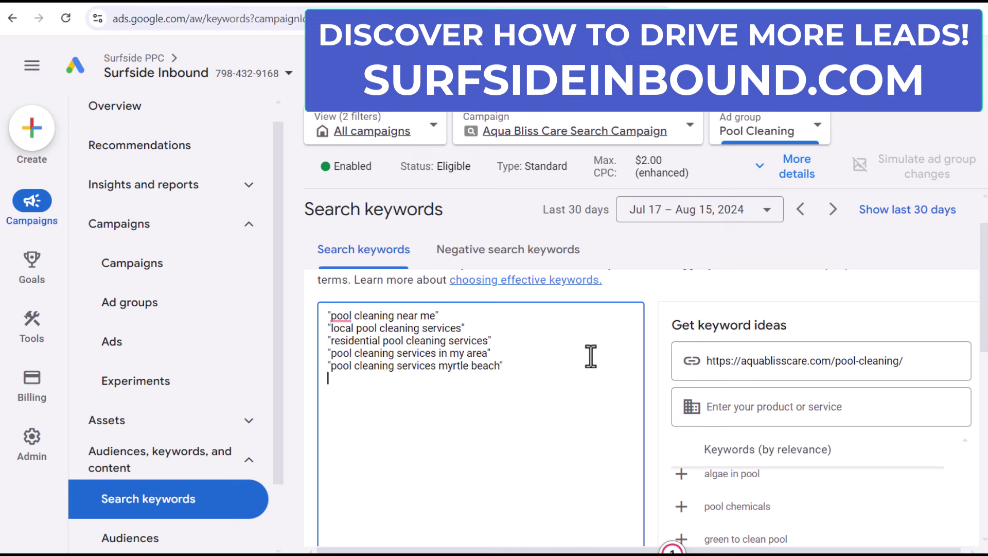
pyautogui.write('l cleaning services charleston')
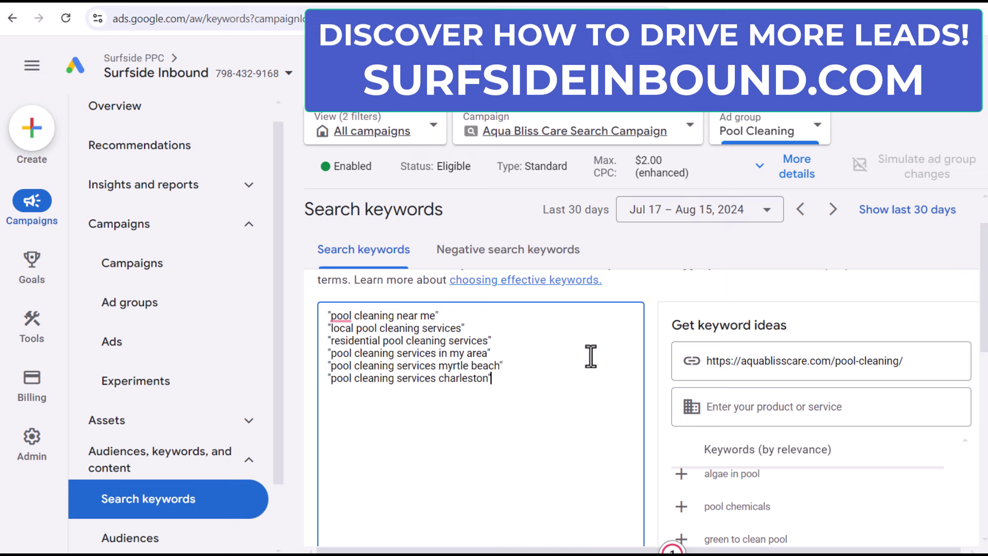
pyautogui.scroll(-5, 581, 368)
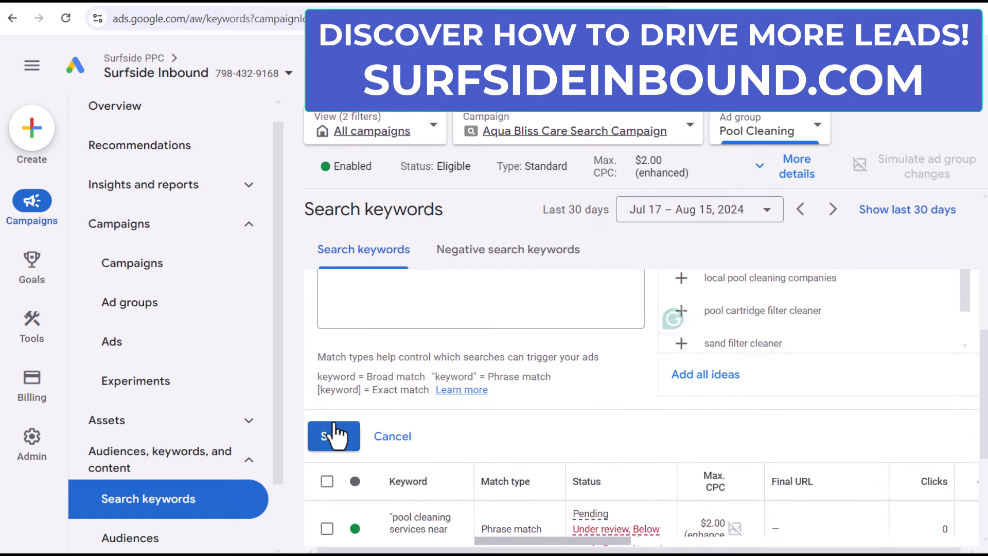
pyautogui.click(333, 435)
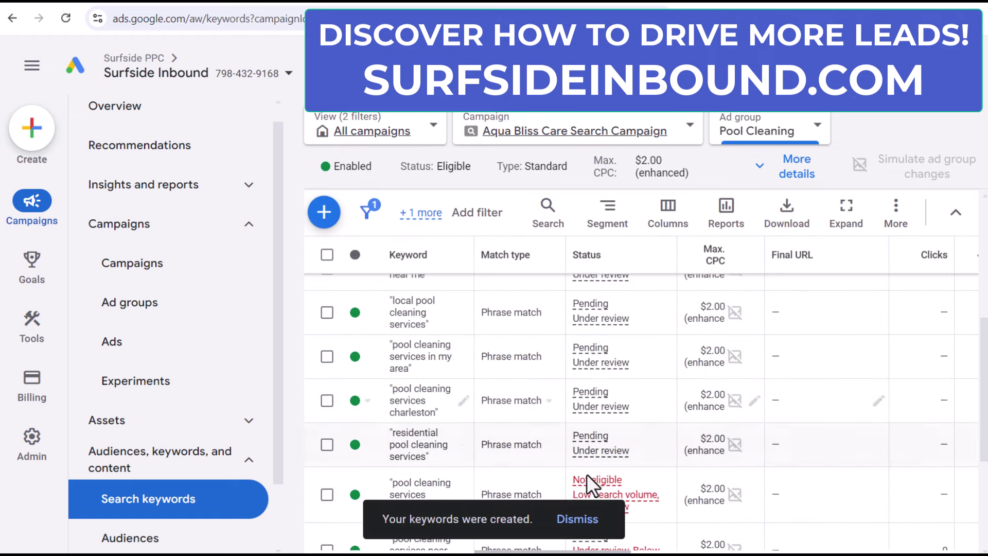
# - Shorten the Myrtle Beach keyword to "pool cleaning myrtle beach" and save it
pyautogui.scroll(-3, 586, 474)
pyautogui.moveTo(597, 362)
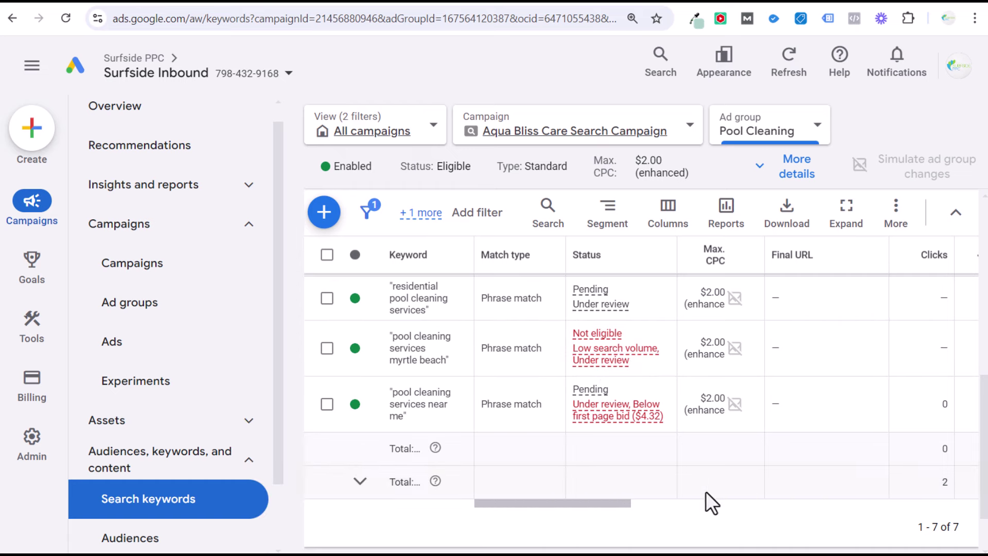
pyautogui.click(463, 351)
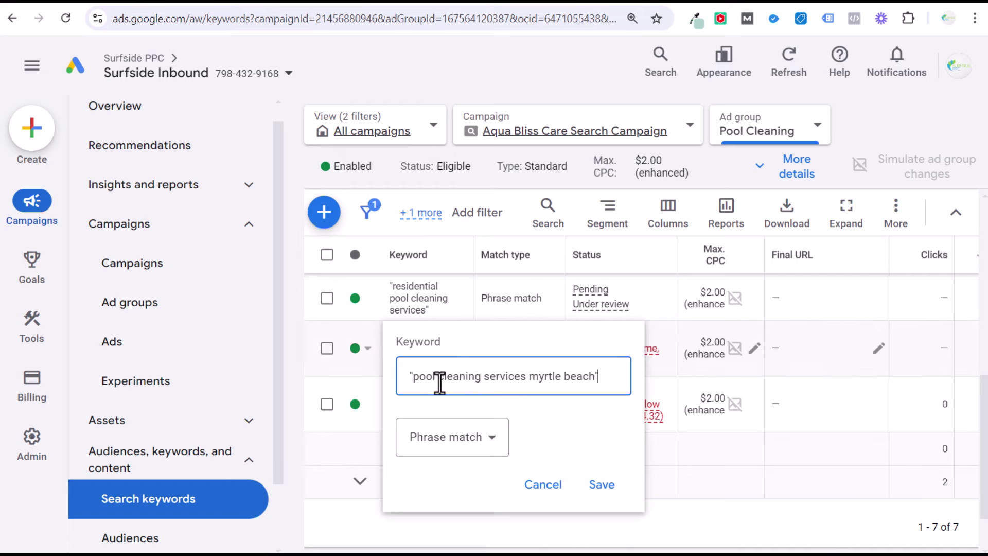
pyautogui.doubleClick(508, 376)
pyautogui.press('BackSpace')
pyautogui.click(601, 486)
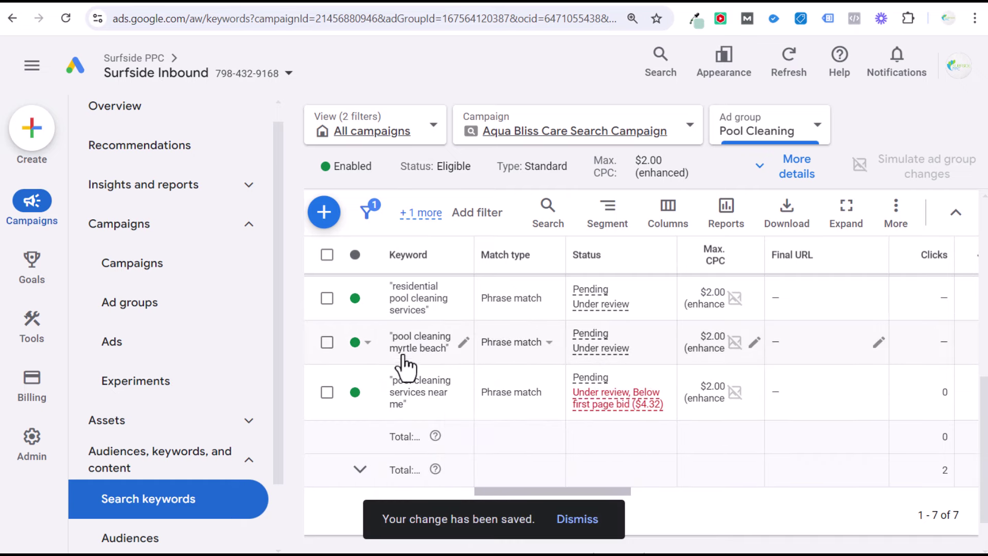
# - Check the status of the edited Myrtle Beach keyword and review the ad group's other keywords
pyautogui.moveTo(589, 346)
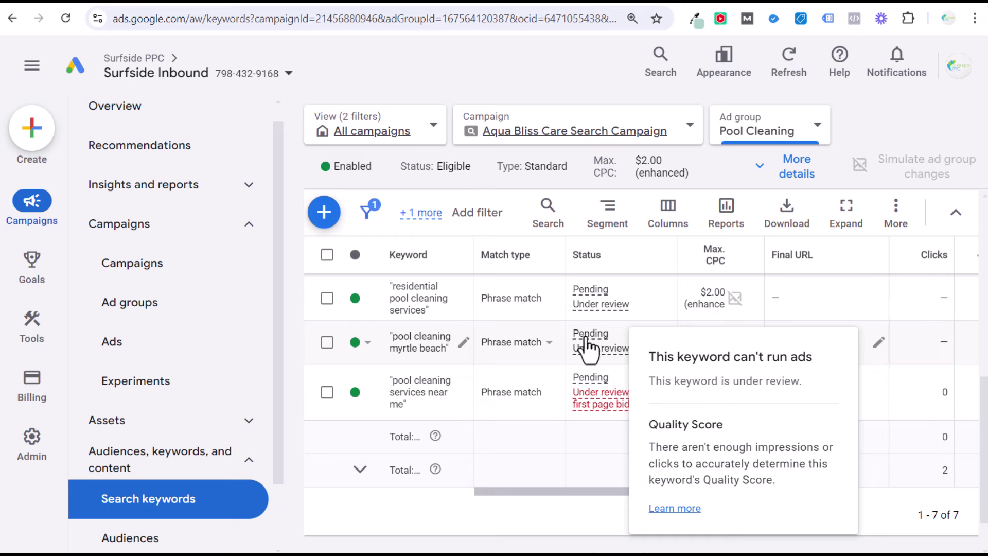
pyautogui.scroll(5, 562, 339)
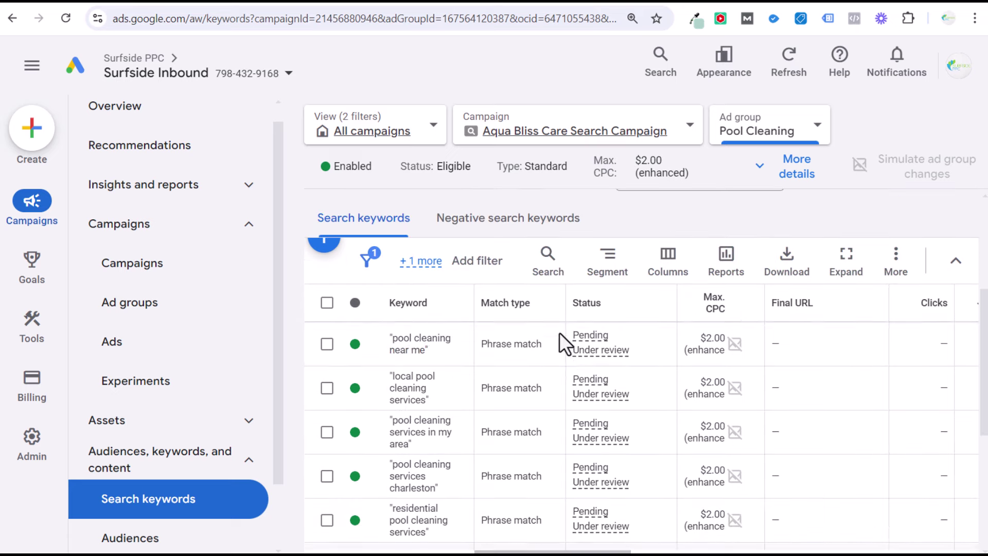
pyautogui.scroll(-4, 543, 342)
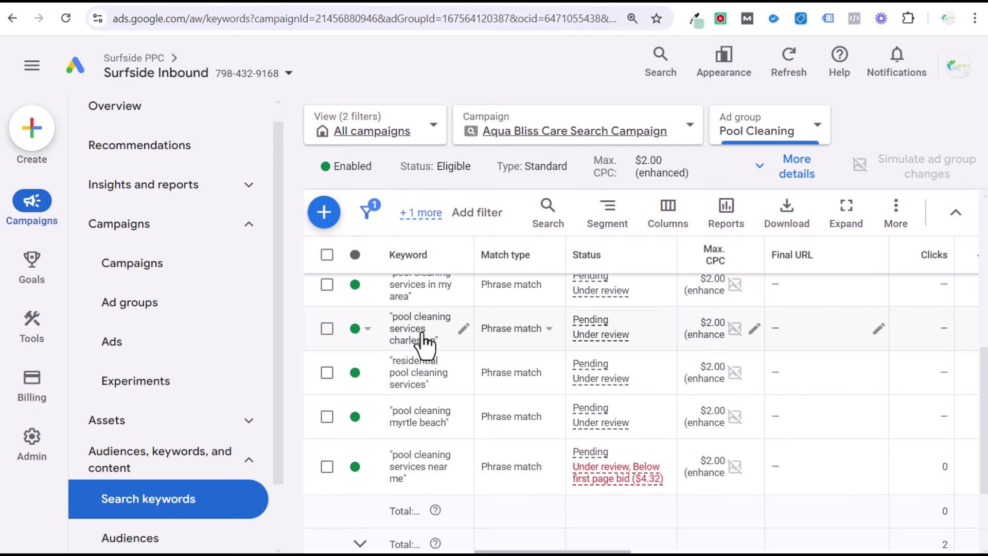
pyautogui.scroll(1, 489, 370)
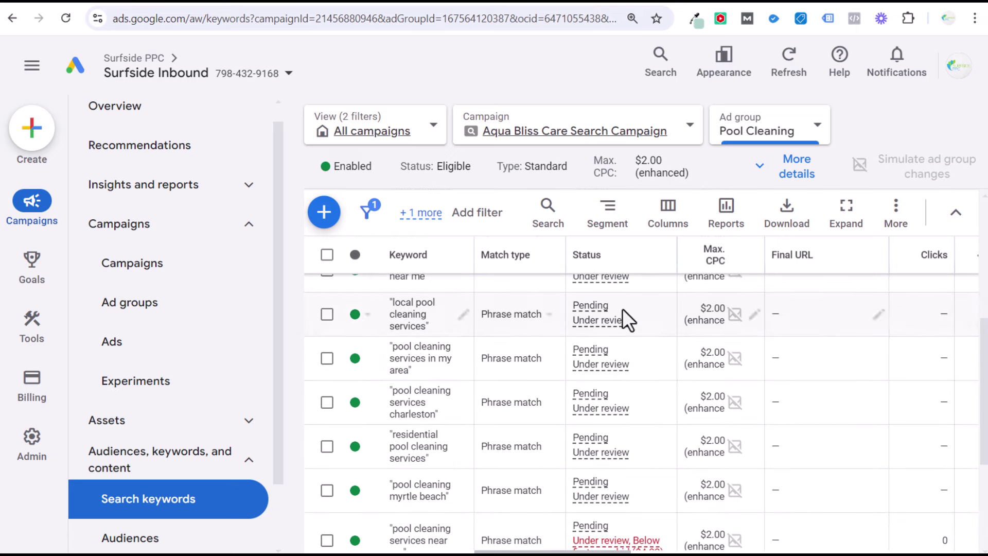
pyautogui.scroll(-2, 610, 454)
pyautogui.moveTo(606, 489)
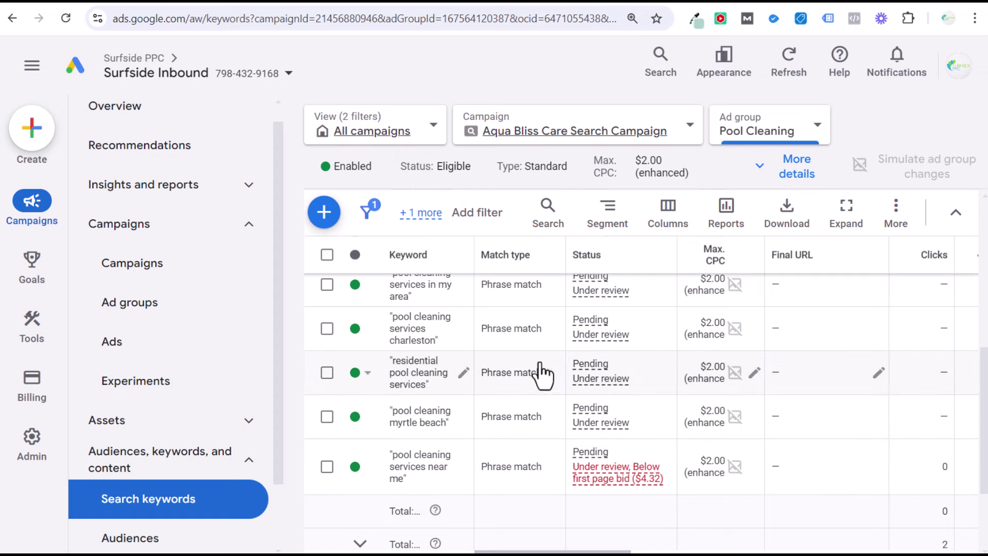
# - Show the ads of the Pool Cleaning Charleston ad group in the same campaign
pyautogui.click(169, 344)
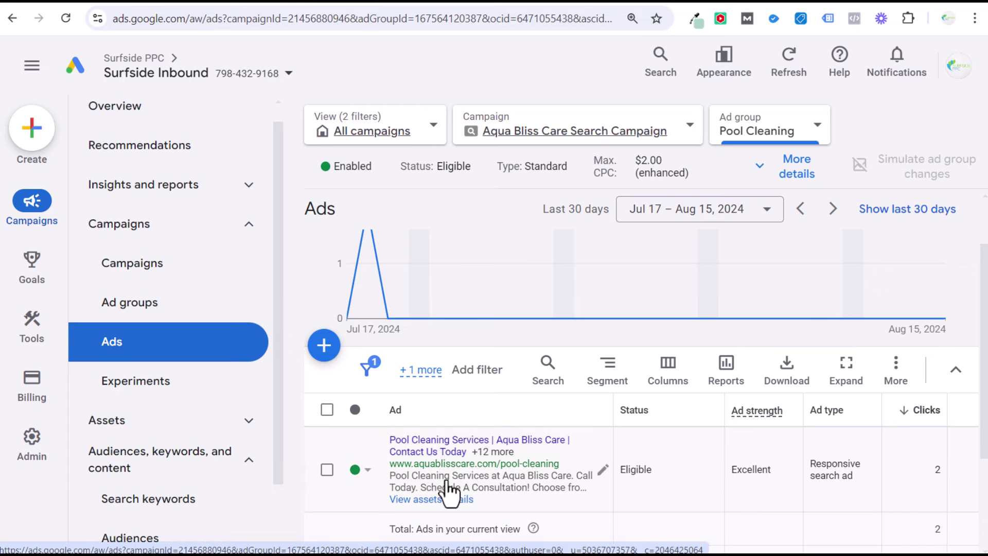
pyautogui.click(803, 143)
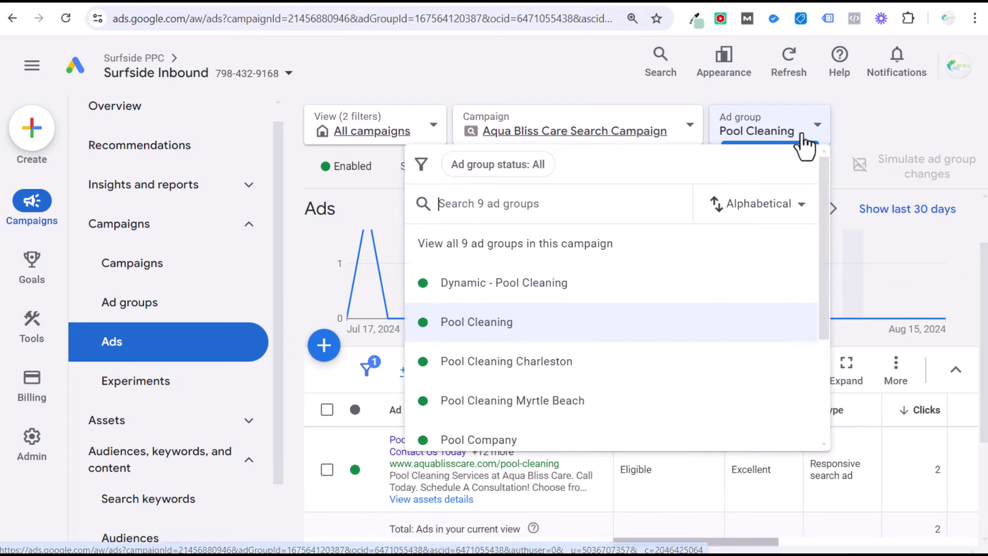
pyautogui.scroll(-1, 585, 286)
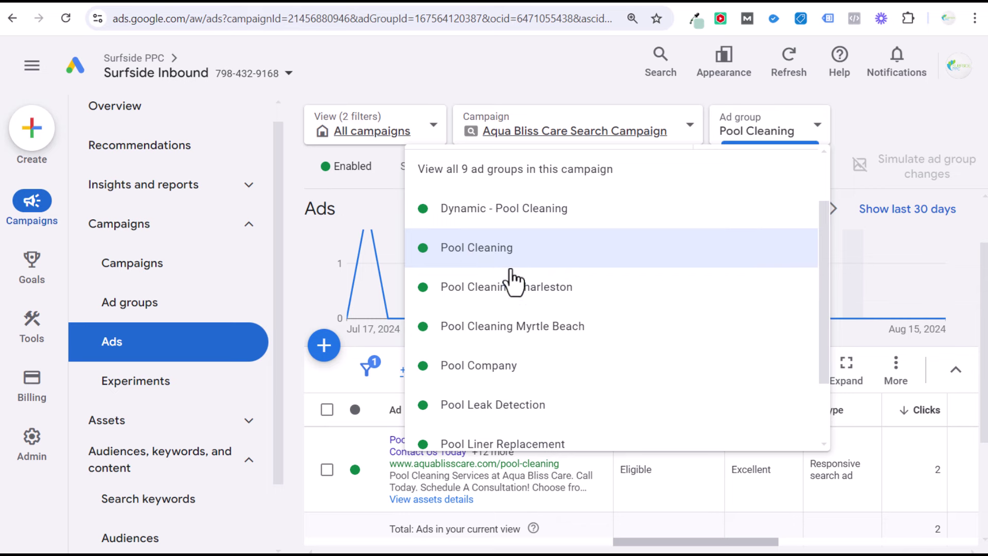
pyautogui.click(558, 294)
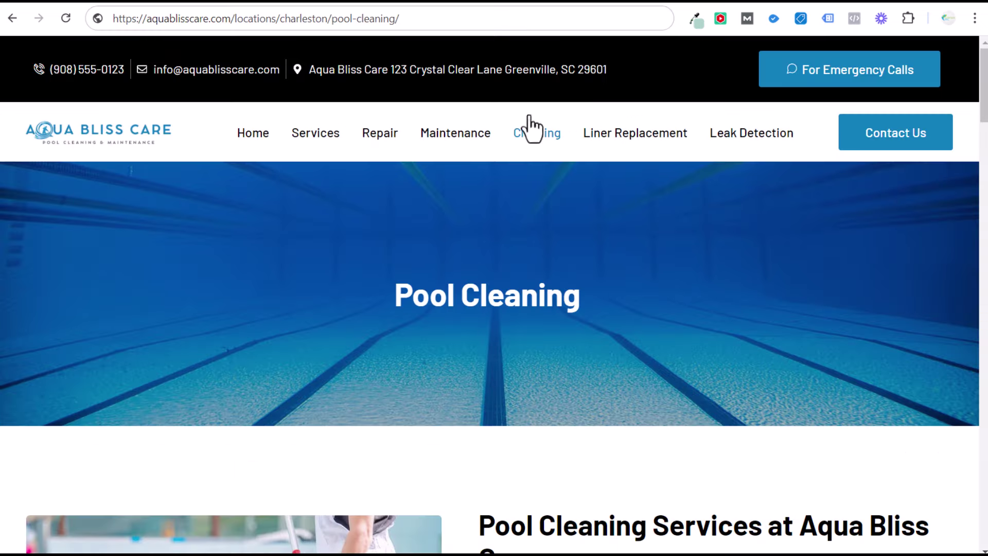
# - Examine the Aqua Bliss Care Charleston pool cleaning landing page and its URL alongside the Charleston ad in Google Ads
pyautogui.click(459, 19)
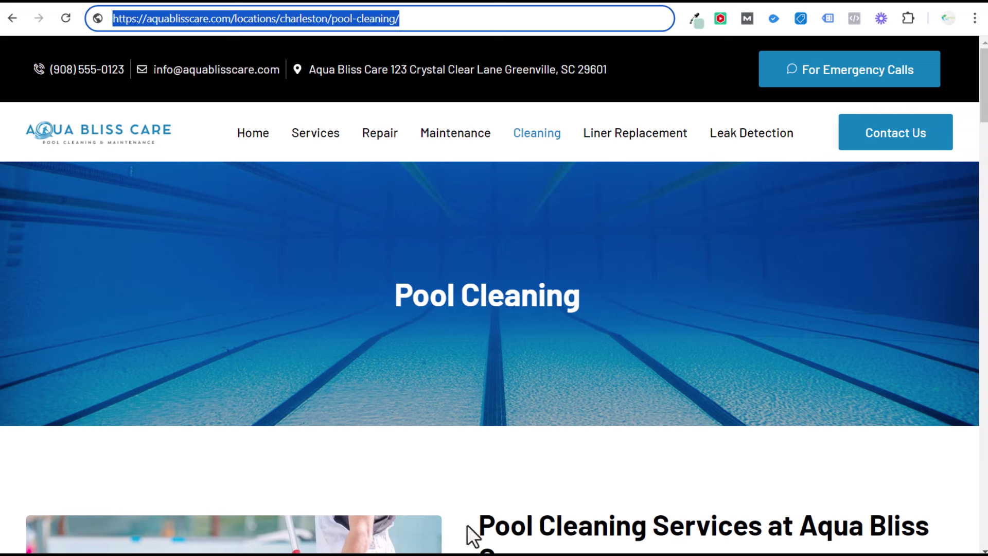
pyautogui.scroll(-2, 720, 269)
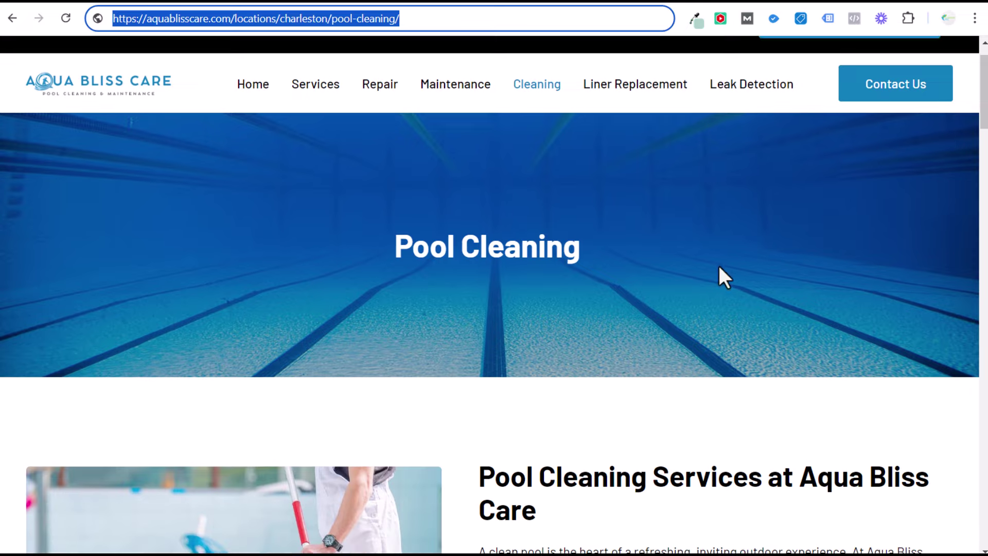
pyautogui.scroll(-1, 719, 267)
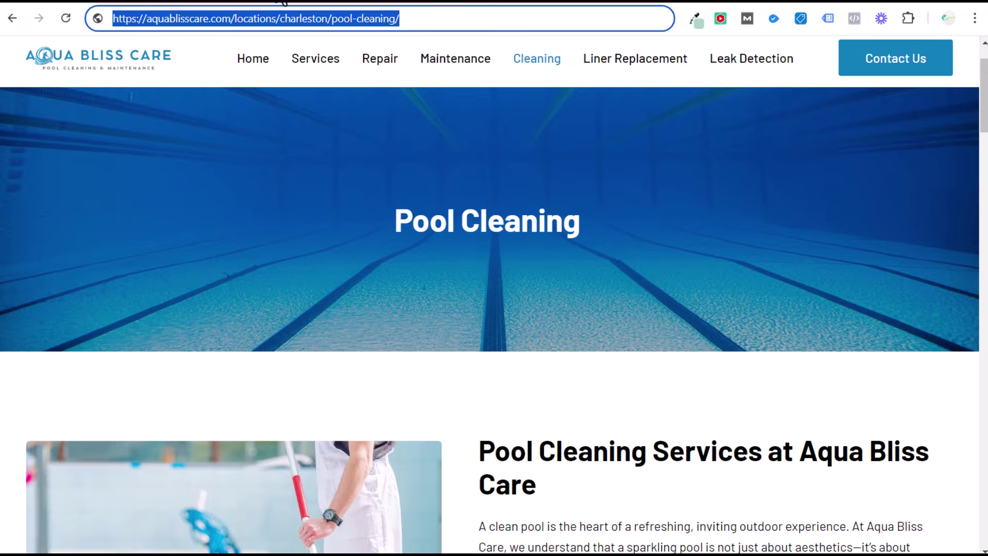
pyautogui.click(287, 3)
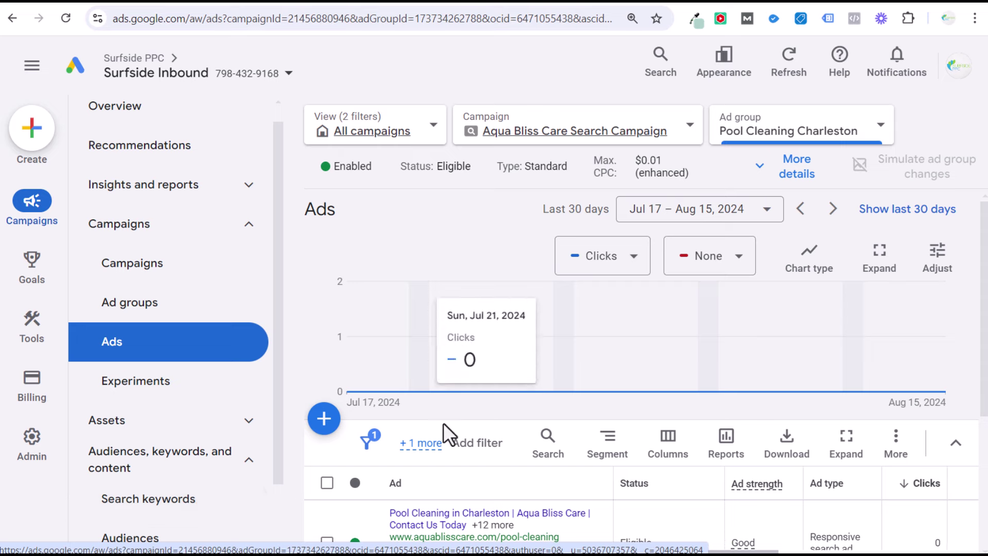
pyautogui.click(238, 6)
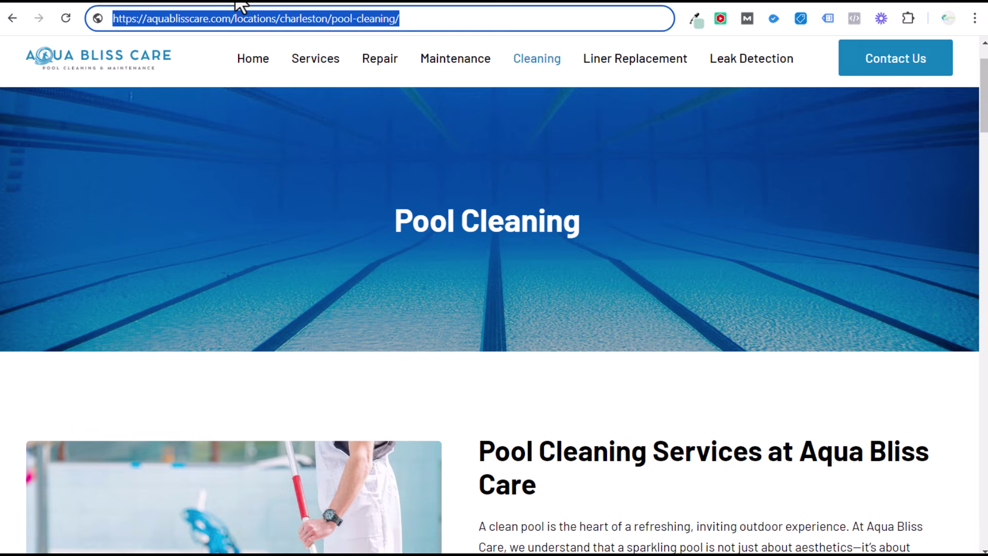
pyautogui.click(287, 6)
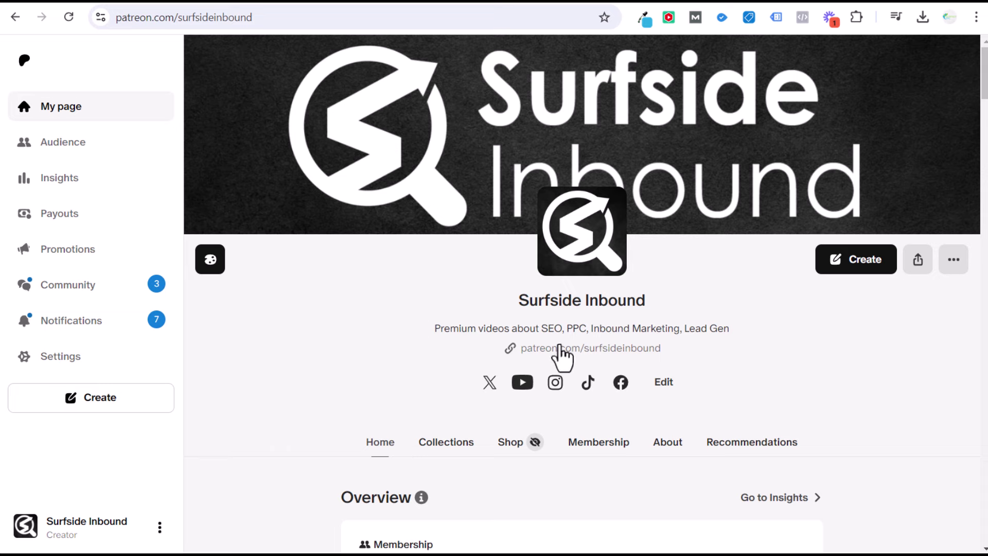
# - View the Surfside Inbound Marketing Course 2024 on YouTube and its pinned post on the Surfside Inbound Patreon page
pyautogui.click(334, 8)
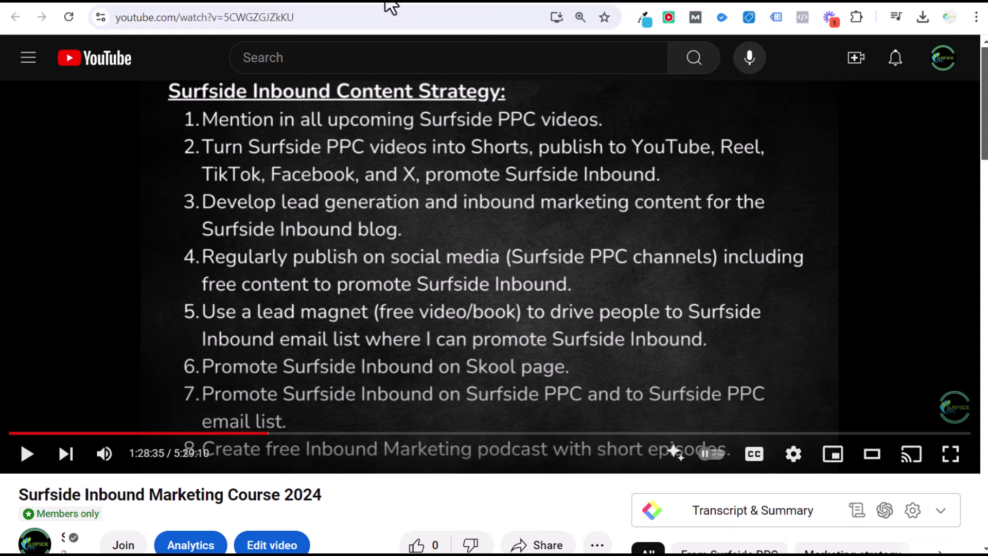
pyautogui.click(367, 4)
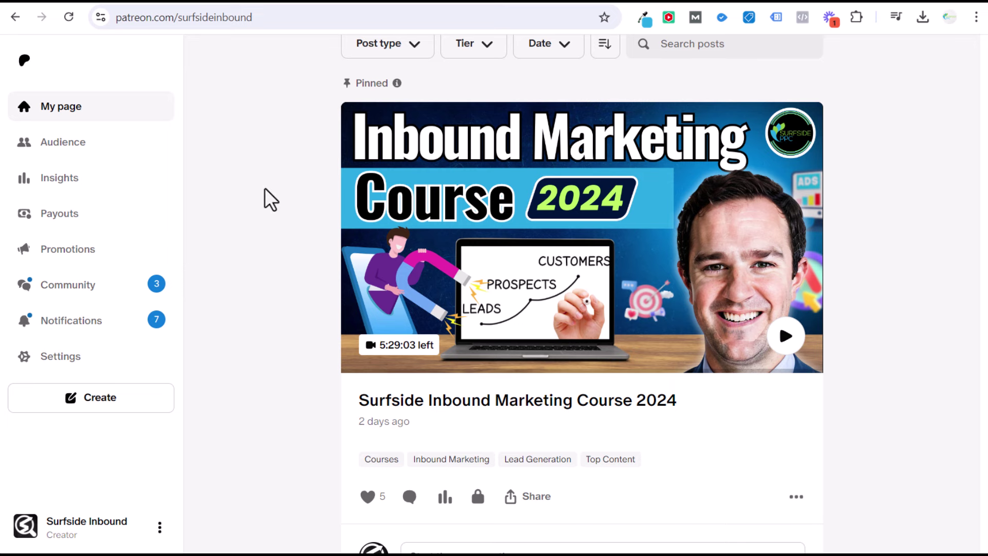
pyautogui.click(339, 4)
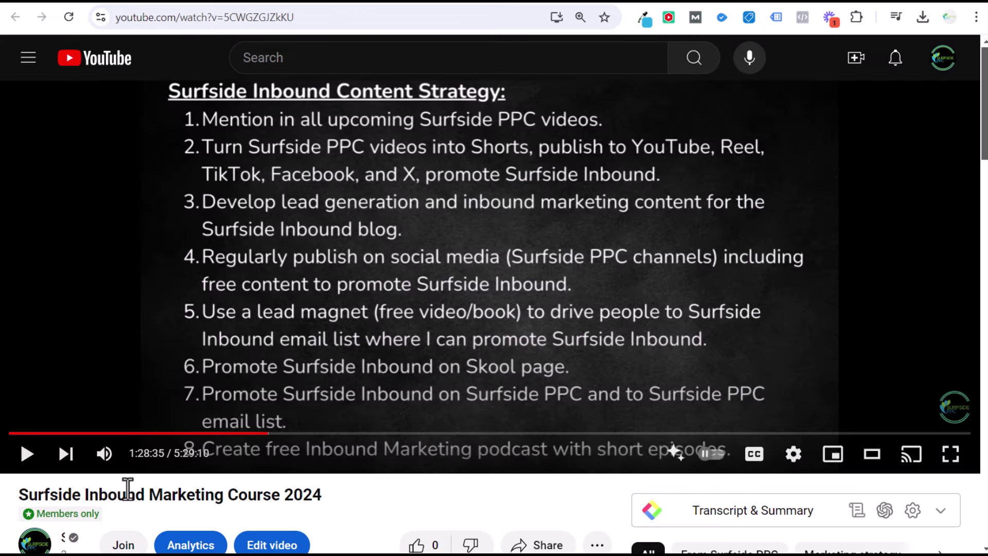